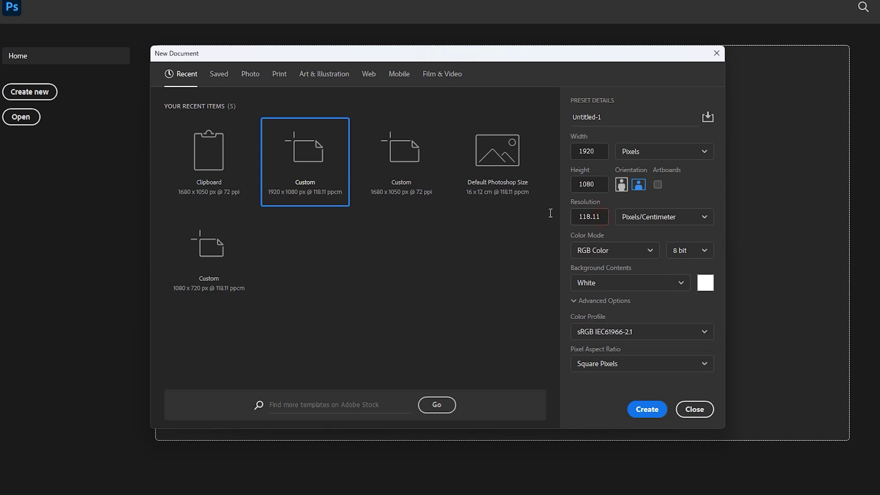
# - Create a new 1920 x 1080 px document with the resolution set to 300 pixels/centimeter
pyautogui.click(603, 218)
pyautogui.press('BackSpace')
pyautogui.write('300')
pyautogui.press('Return')
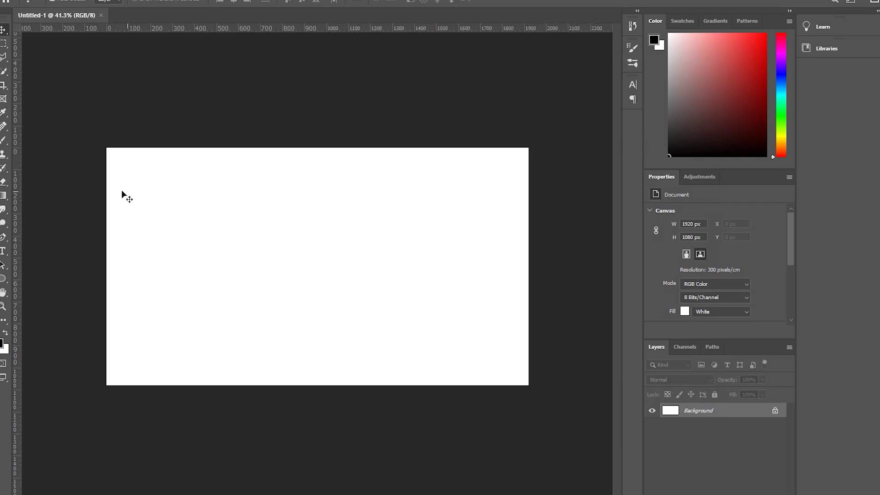
# - Add a text layer containing the capital letter "C" on the white canvas
pyautogui.click(10, 250)
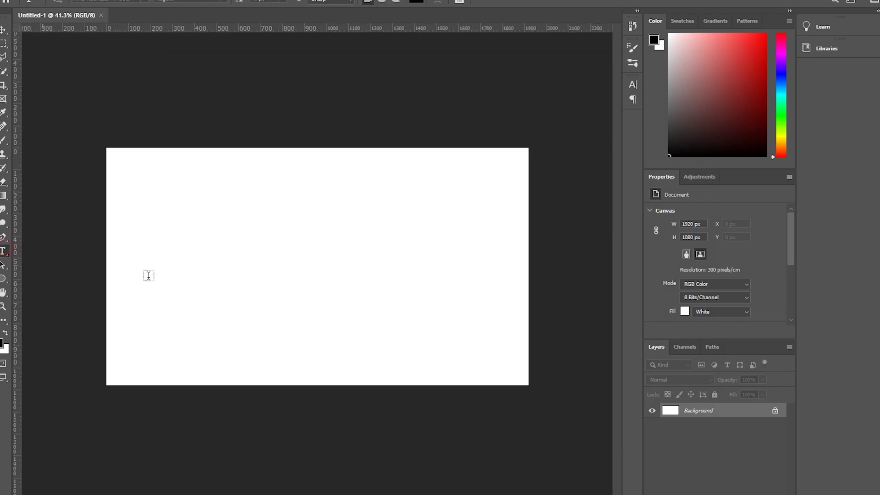
pyautogui.click(186, 263)
pyautogui.press('BackSpace')
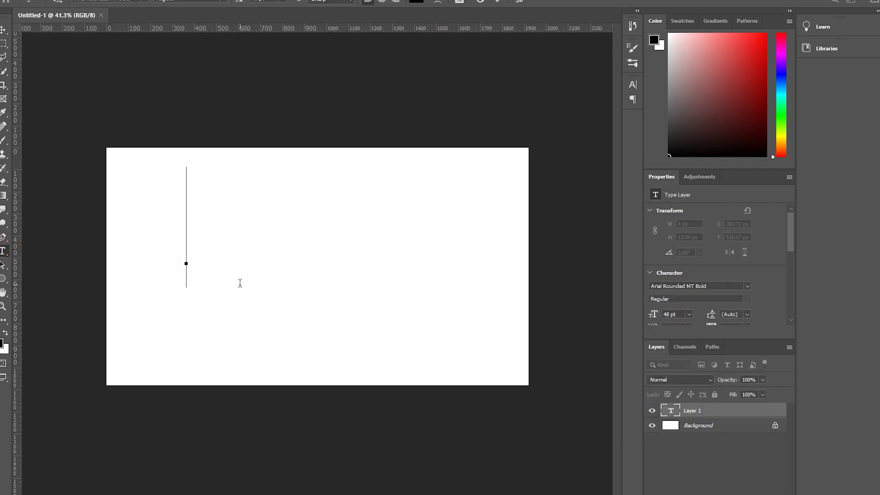
pyautogui.write('C')
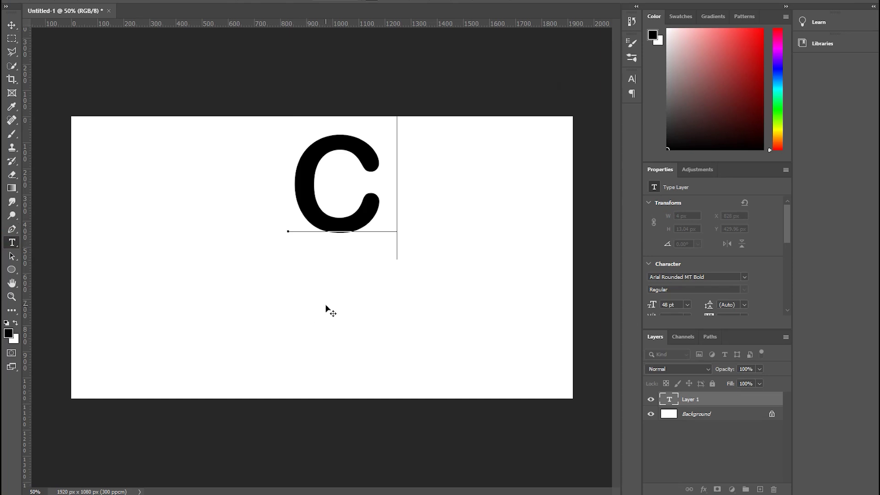
pyautogui.hotkey('ctrl', 'Return')
# - Move the C toward the middle of the canvas and transform it narrower and taller, to about 283 x 702 px
pyautogui.press('v')
pyautogui.moveTo(376, 220); pyautogui.dragTo(315, 292)
pyautogui.hotkey('ctrl', 't')
pyautogui.moveTo(336, 260)
pyautogui.mouseDown()
pyautogui.moveTo(320, 250)
pyautogui.moveTo(321, 258)
pyautogui.mouseUp()
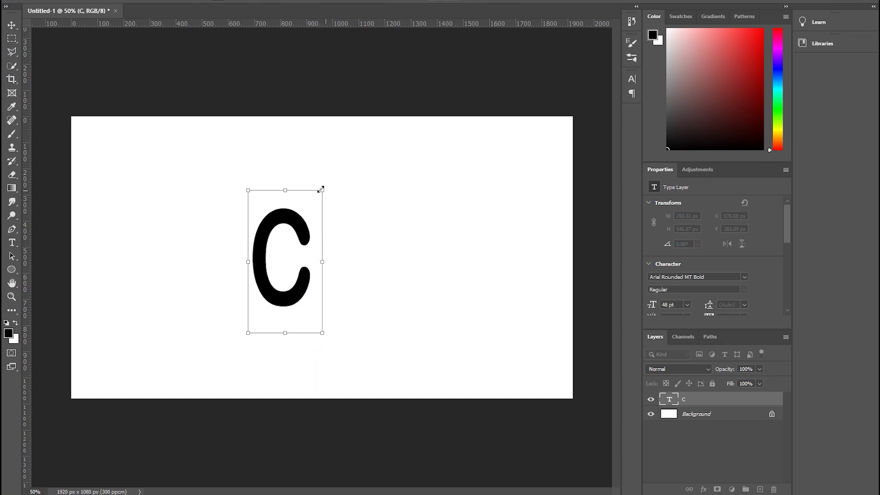
pyautogui.moveTo(281, 188); pyautogui.dragTo(285, 169)
pyautogui.press('Return')
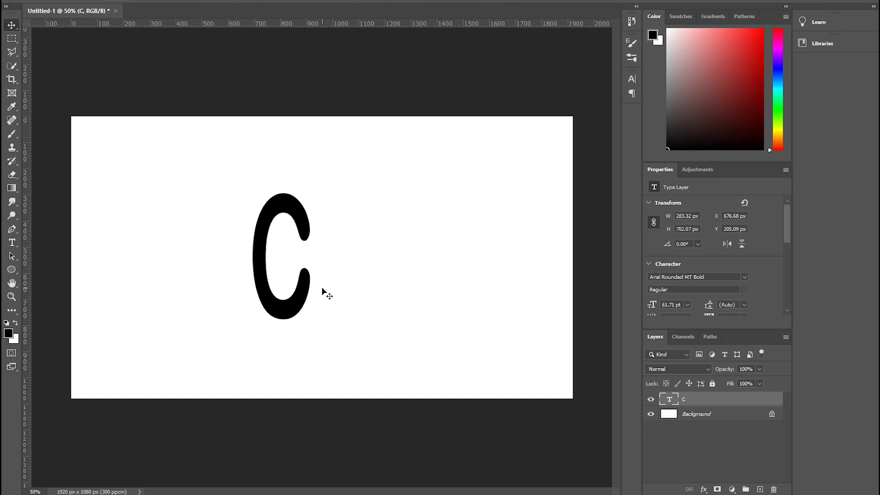
# - Duplicate the C layer, place the copy just right of the original, and change its letter to "H"
pyautogui.hotkey('ctrl', 'j')
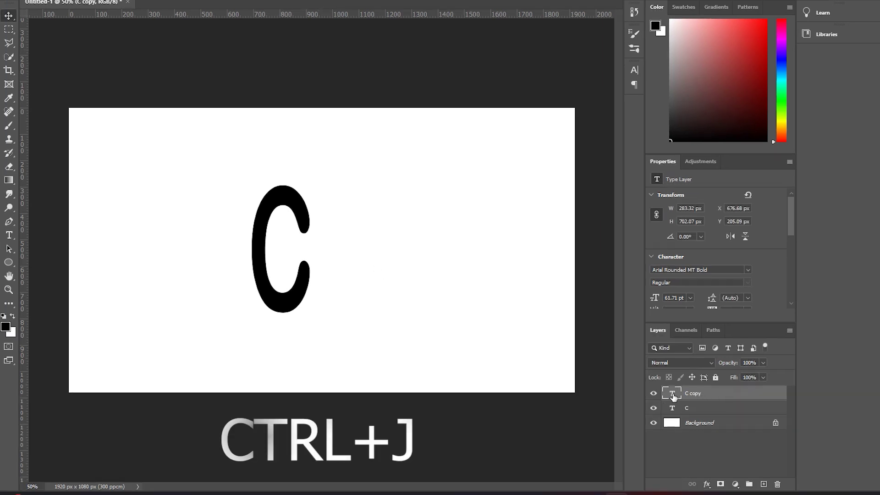
pyautogui.moveTo(291, 282); pyautogui.dragTo(357, 285)
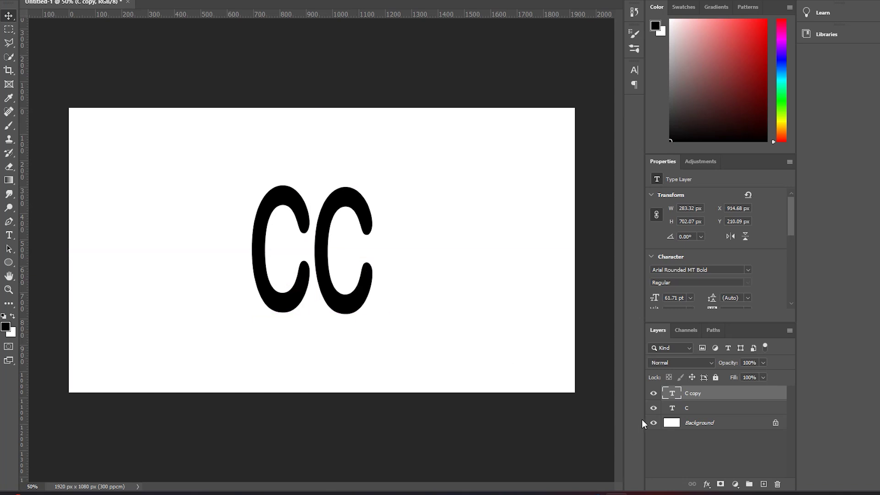
pyautogui.doubleClick(672, 394)
pyautogui.press('BackSpace')
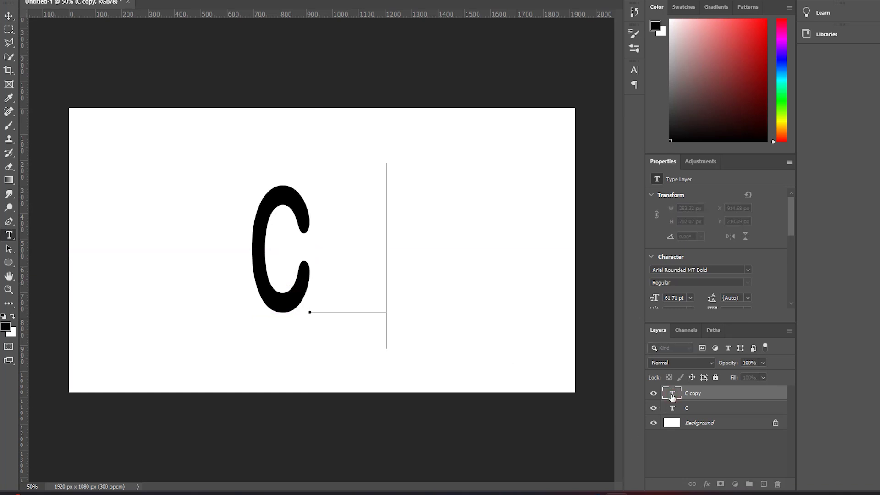
pyautogui.write('H')
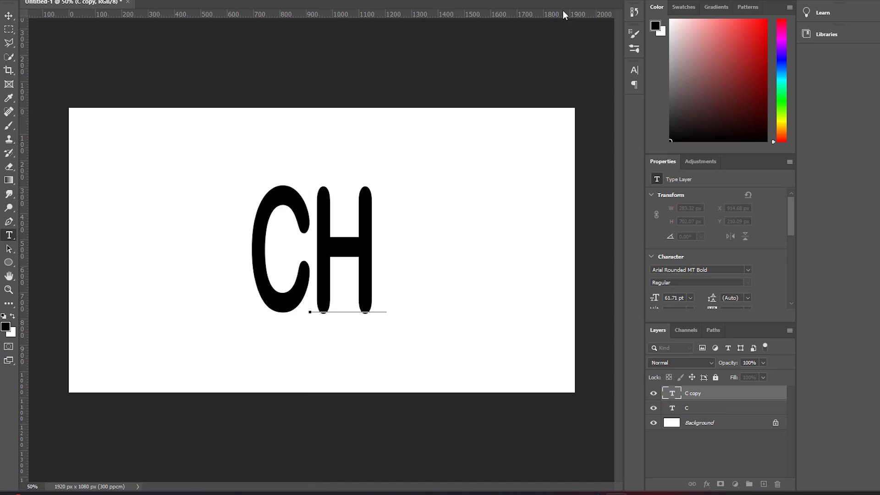
pyautogui.hotkey('ctrl', 'Return')
# - Group the C and H text layers and name the group "text"
pyautogui.press('v')
pyautogui.keyDown('shift'); pyautogui.click(706, 407); pyautogui.keyUp('shift')
pyautogui.hotkey('ctrl', 'g')
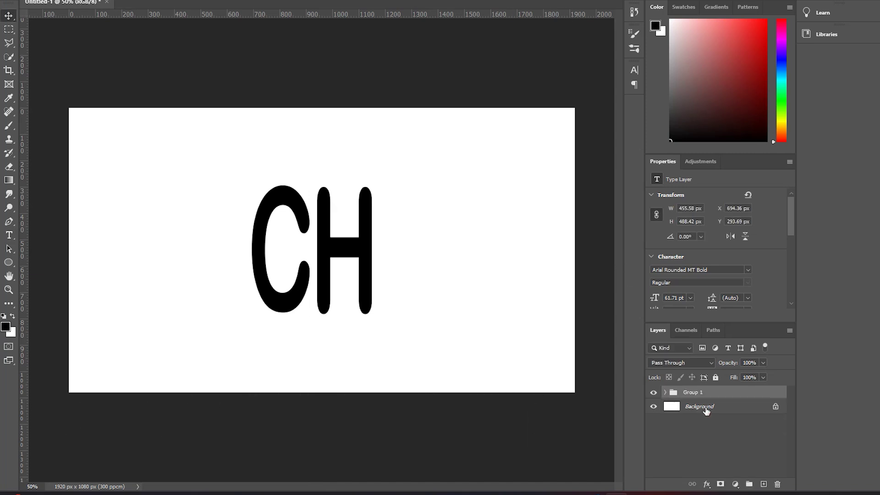
pyautogui.doubleClick(689, 392)
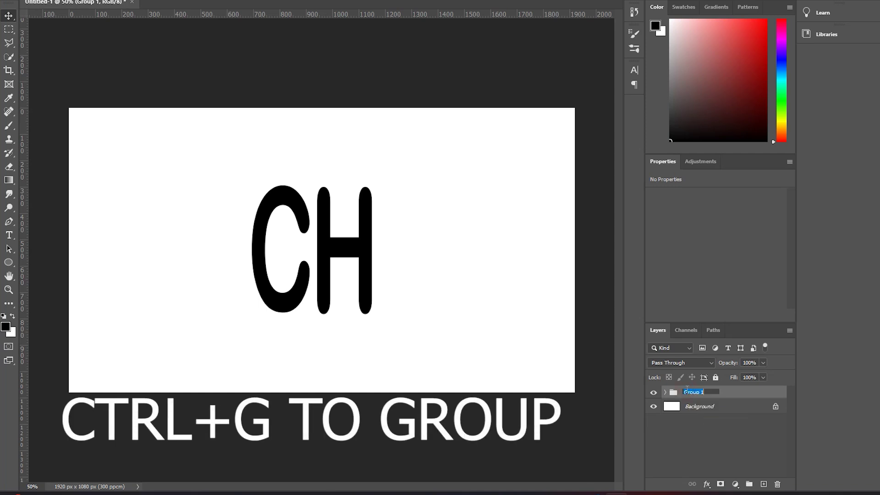
pyautogui.write('text')
pyautogui.press('Return')
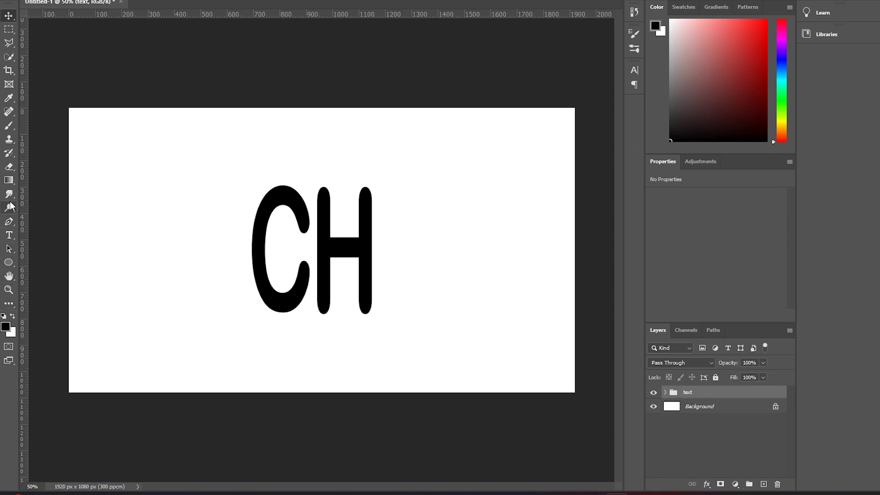
# - Draw a thin black horizontal ellipse, about 664 x 28 px, below the letters with the Ellipse Tool
pyautogui.press('t')
pyautogui.click(10, 264)
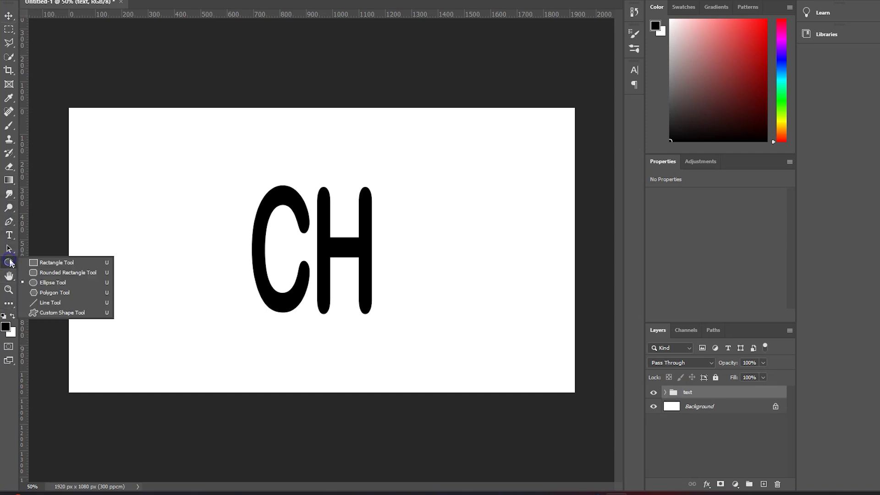
pyautogui.click(53, 283)
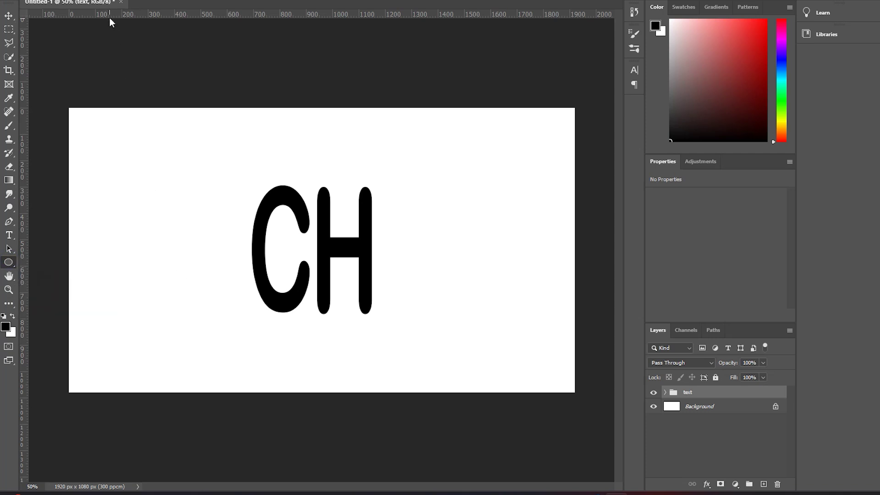
pyautogui.click(73, 0)
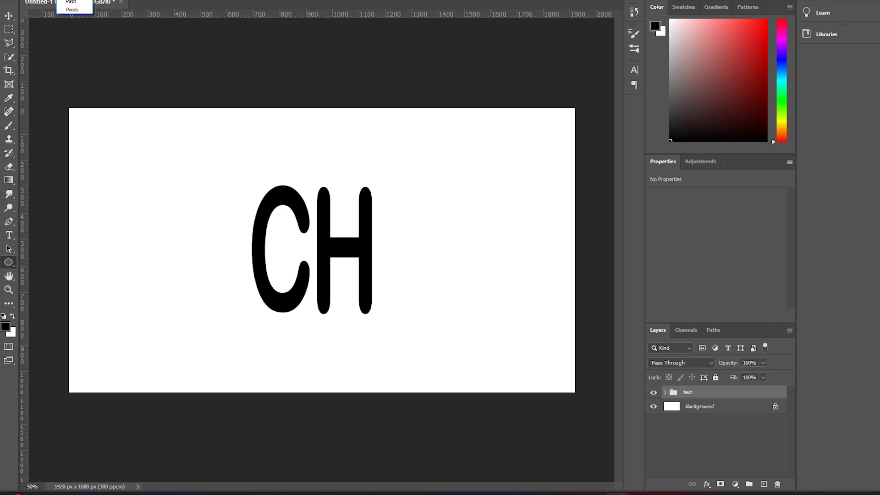
pyautogui.press('Escape')
pyautogui.moveTo(149, 336); pyautogui.dragTo(237, 340)
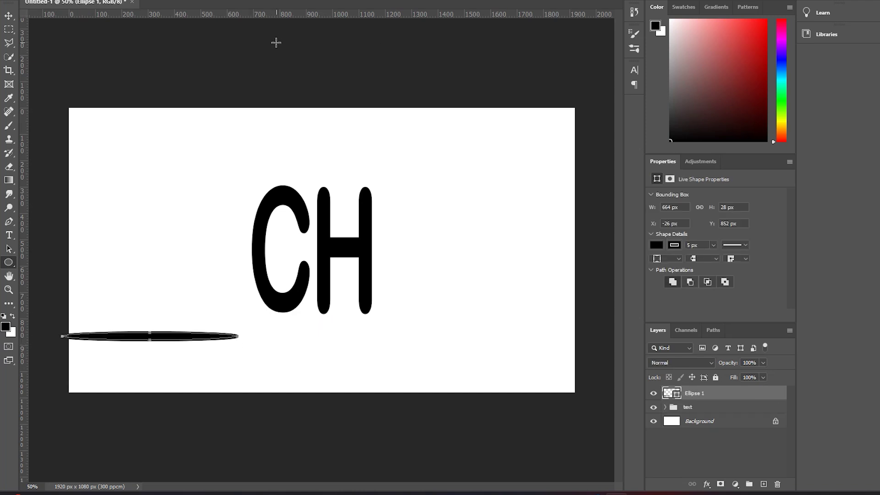
# - Move the thin ellipse over the letters and rotate it into a diagonal slash from the C's upper left to the H's lower right
pyautogui.click(14, 18)
pyautogui.moveTo(170, 335); pyautogui.dragTo(389, 266)
pyautogui.click(539, 479)
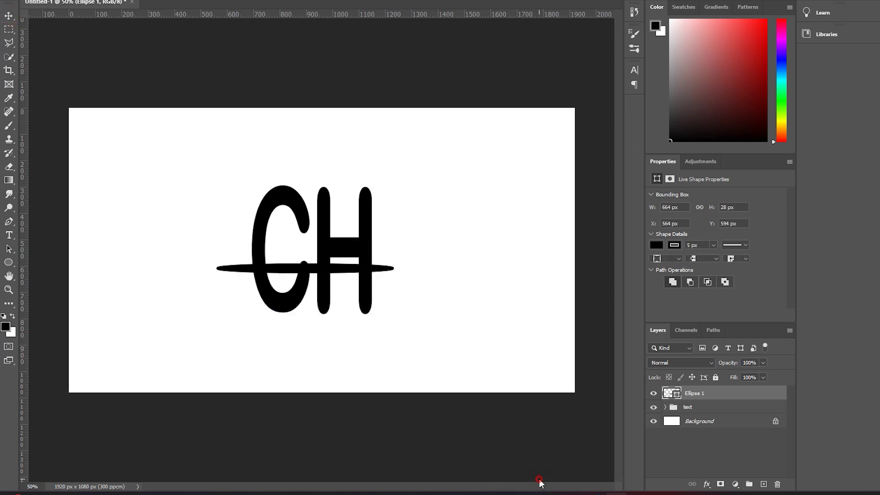
pyautogui.hotkey('ctrl', 't')
pyautogui.moveTo(401, 316); pyautogui.dragTo(384, 377)
pyautogui.moveTo(309, 275); pyautogui.dragTo(319, 256)
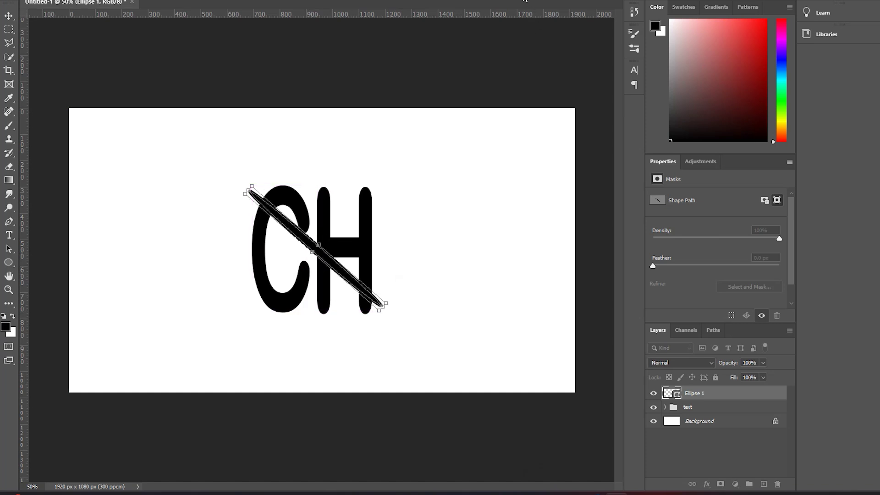
pyautogui.click(525, 1)
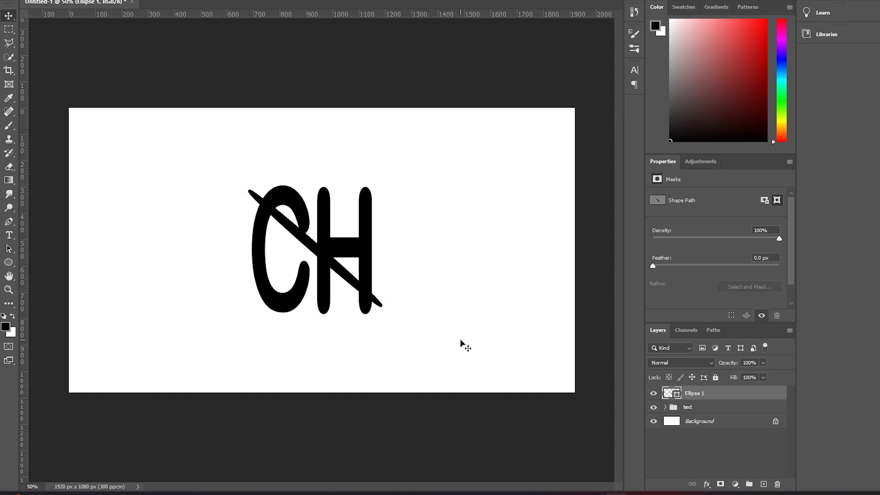
# - Convert the ellipse layer and the text group together into one smart object
pyautogui.keyDown('ctrl'); pyautogui.click(706, 409); pyautogui.keyUp('ctrl')
pyautogui.rightClick(710, 407)
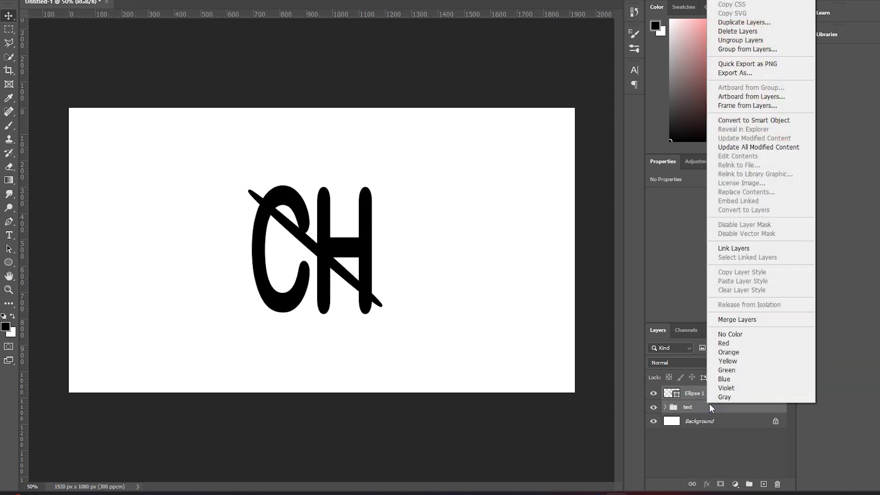
pyautogui.click(751, 120)
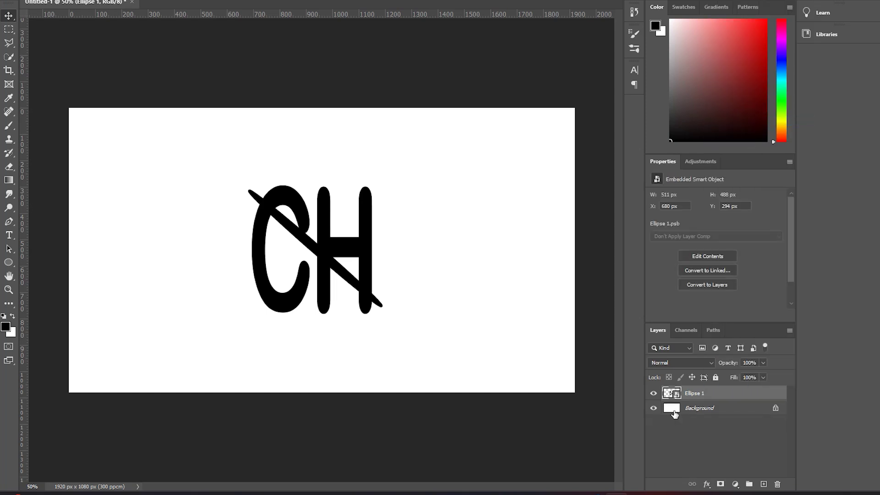
# - Duplicate the combined CH smart object layer twice
pyautogui.click(654, 393)
pyautogui.click(654, 393)
pyautogui.hotkey('ctrl', 'j')
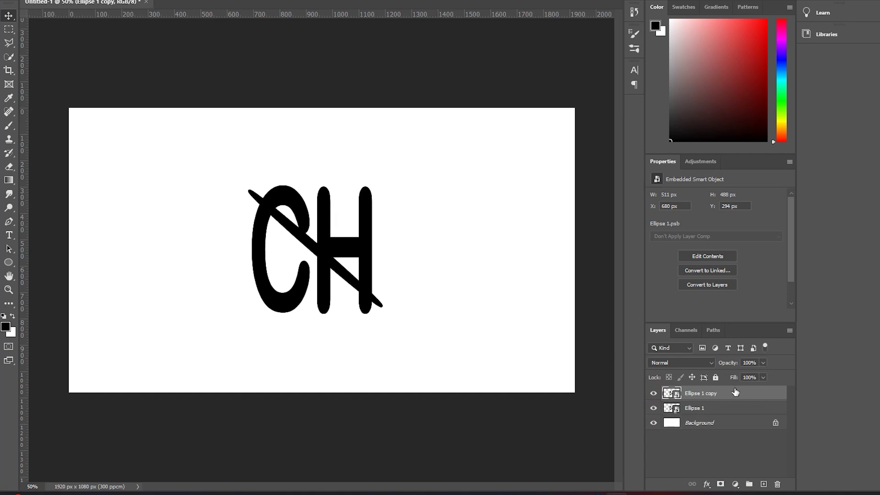
pyautogui.hotkey('ctrl', 'j')
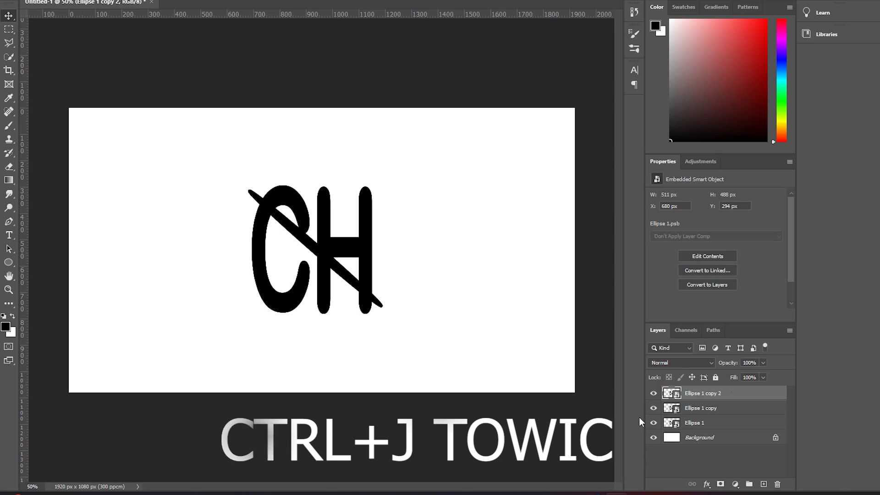
# - Hide the source smart object layer beneath the two copies and rename it "orignal"
pyautogui.click(654, 422)
pyautogui.doubleClick(697, 422)
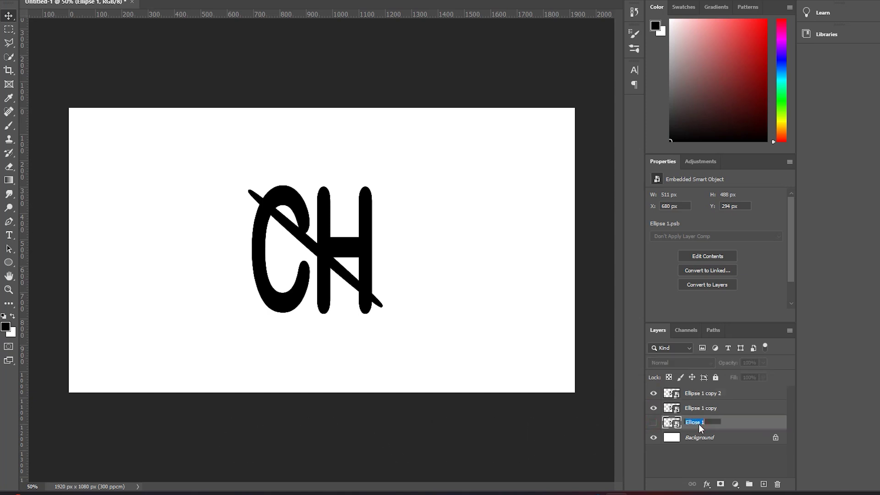
pyautogui.write('c')
pyautogui.press('Return')
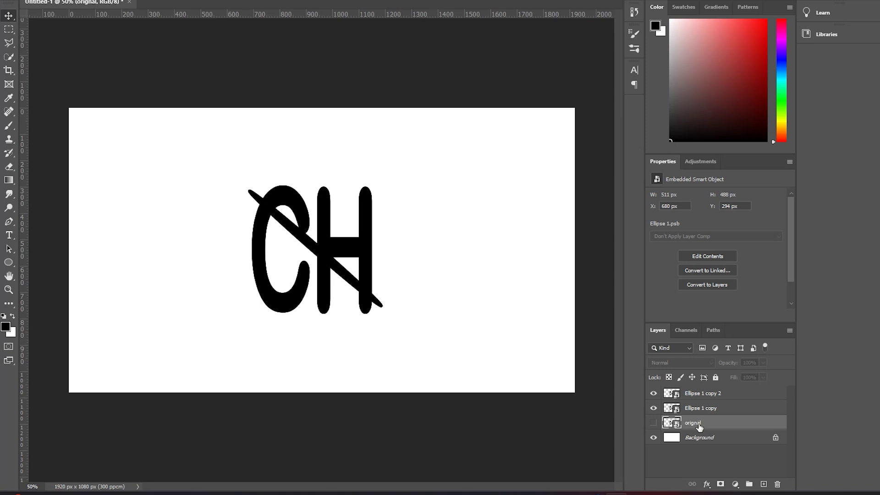
# - Rasterize both duplicate layers, Ellipse 1 copy and Ellipse 1 copy 2
pyautogui.click(717, 409)
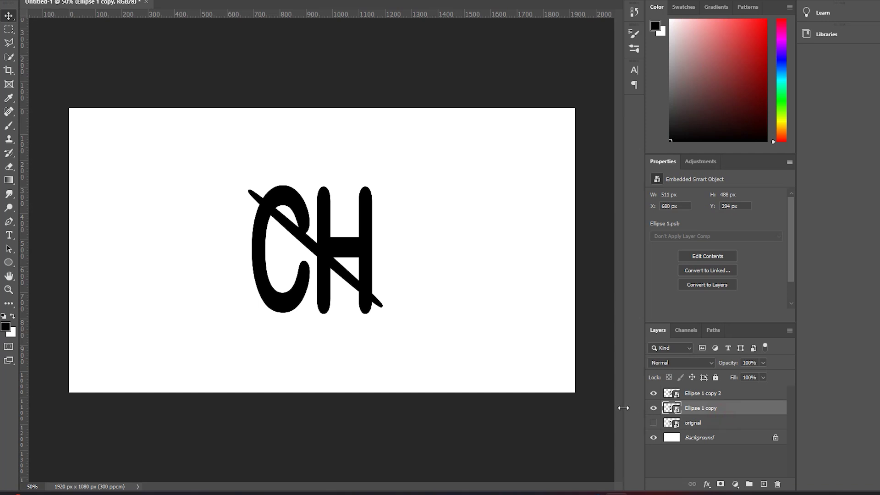
pyautogui.rightClick(740, 407)
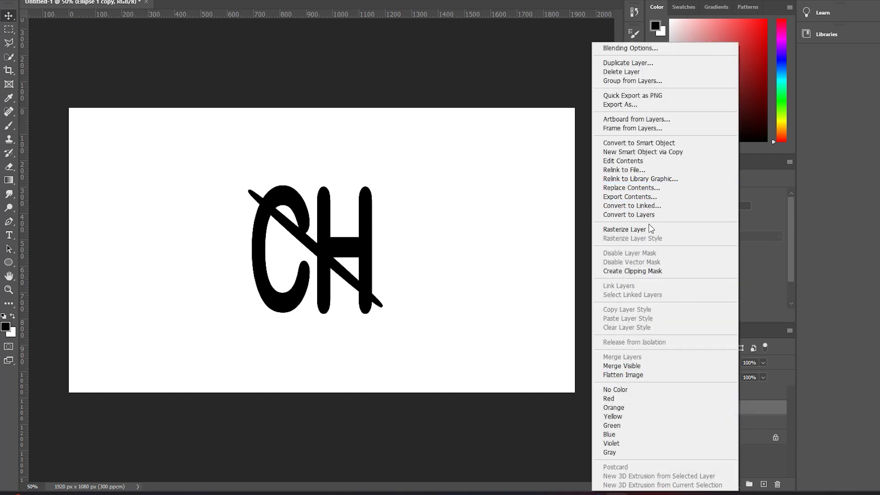
pyautogui.click(650, 228)
pyautogui.click(724, 395)
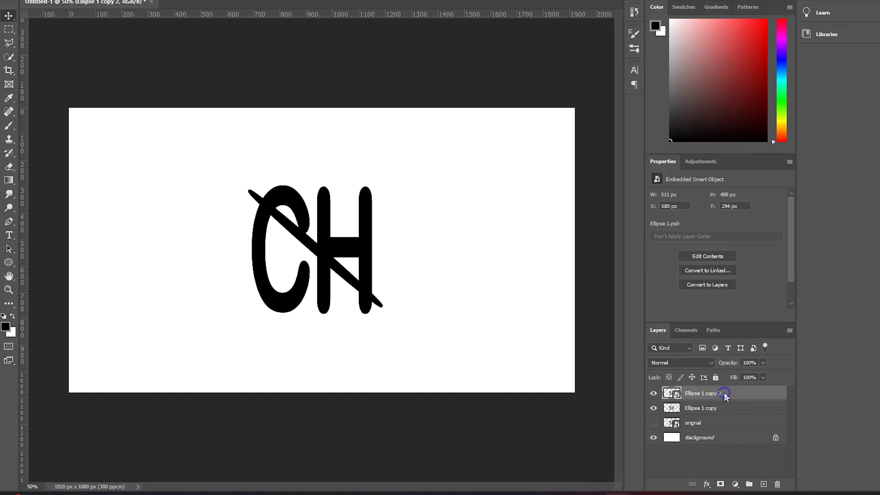
pyautogui.rightClick(723, 395)
pyautogui.click(768, 229)
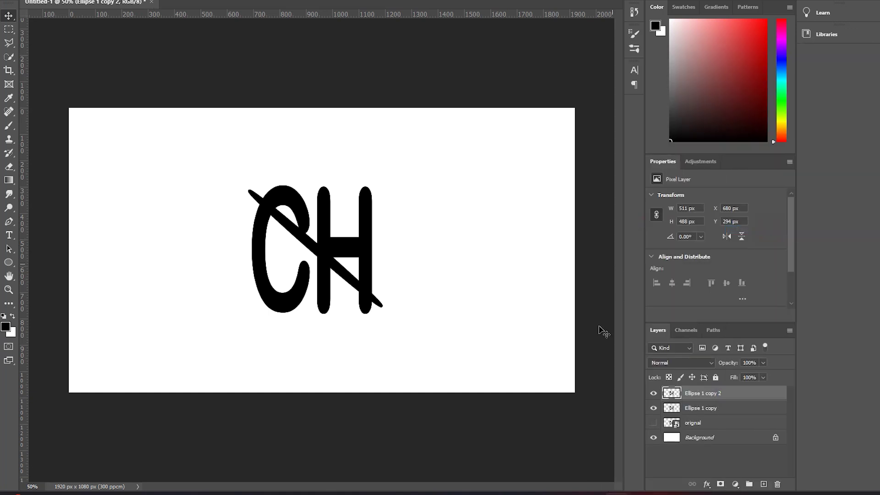
# - On the Ellipse 1 copy layer, draw a closed Pen path along the slash's centre and around the upper-right part of the CH
pyautogui.click(710, 409)
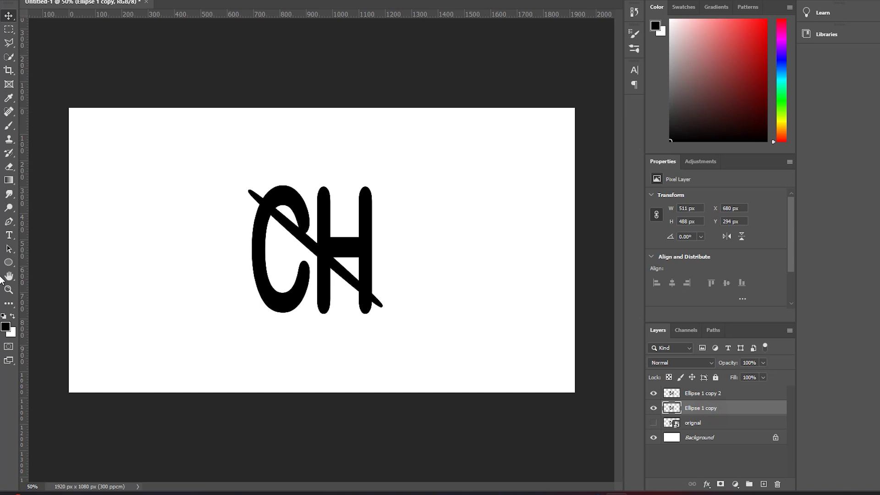
pyautogui.click(9, 221)
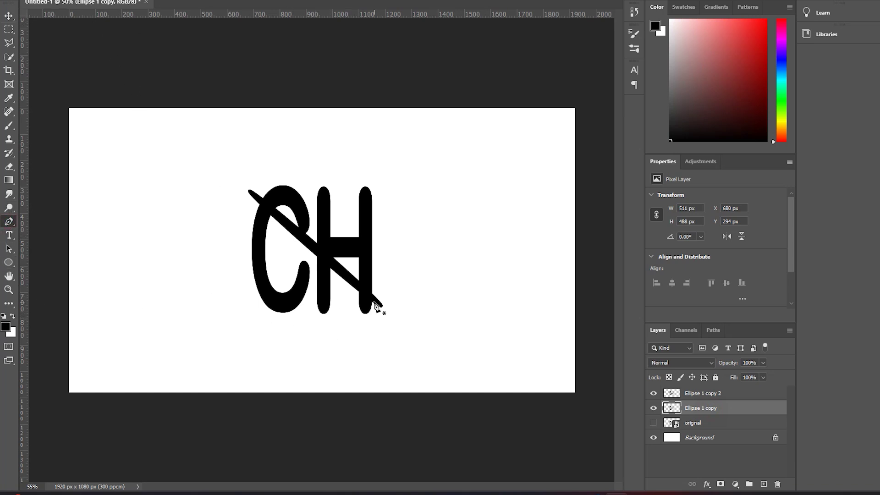
pyautogui.scroll(2, 343, 277)
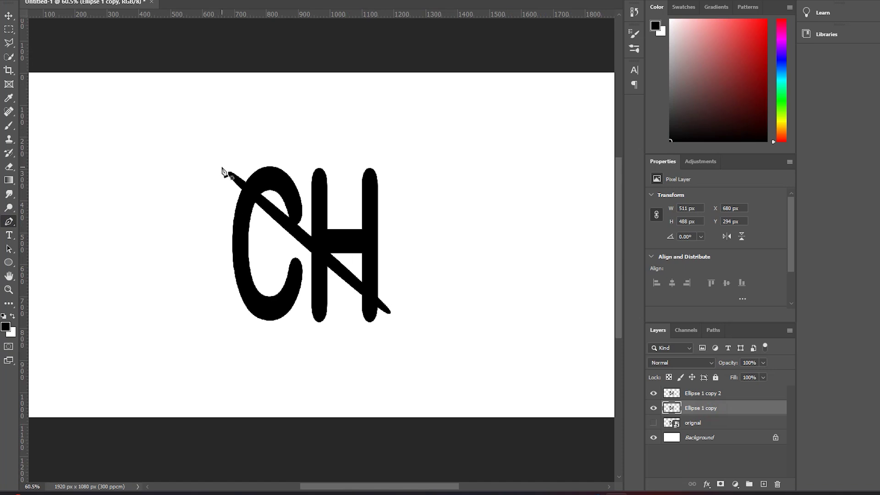
pyautogui.click(223, 168)
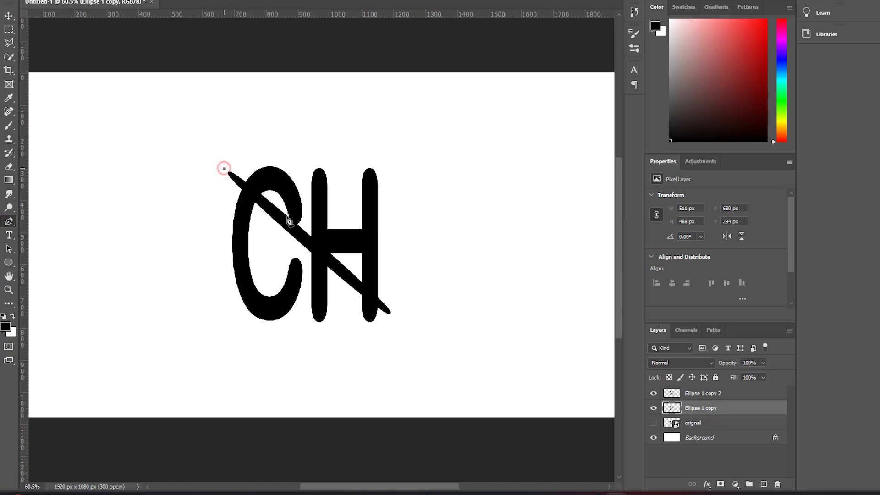
pyautogui.click(396, 316)
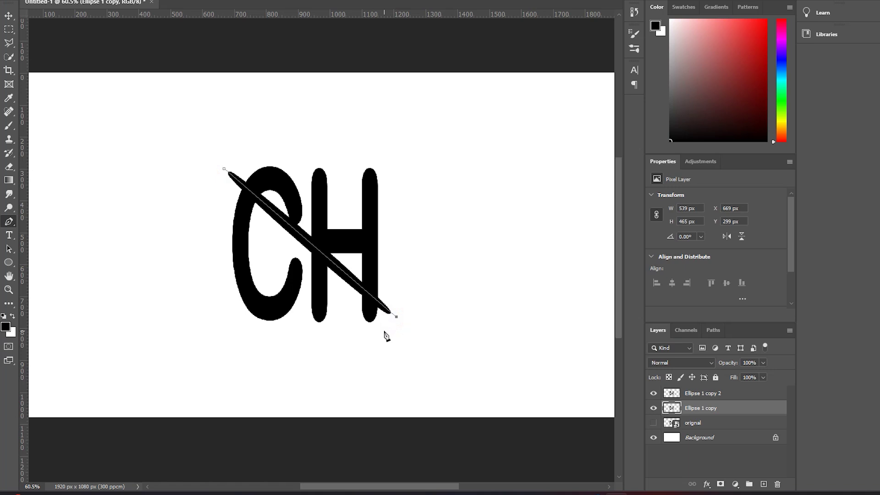
pyautogui.hotkey('ctrl', 'z')
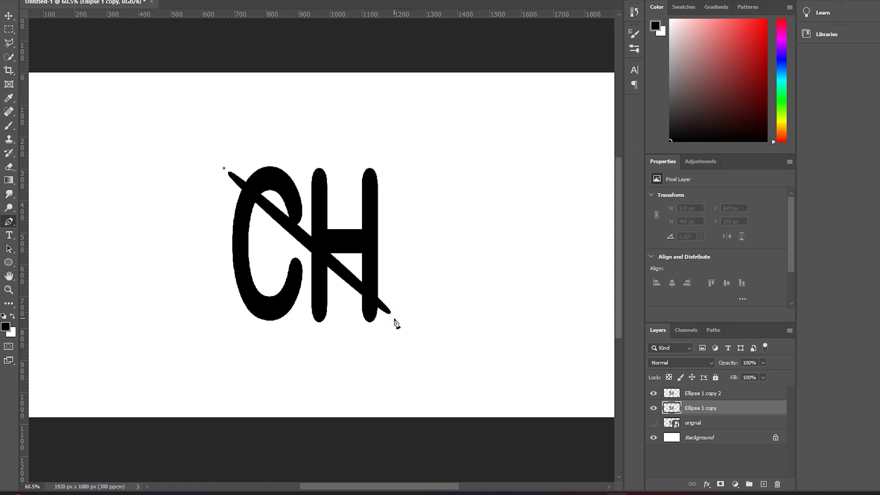
pyautogui.click(392, 317)
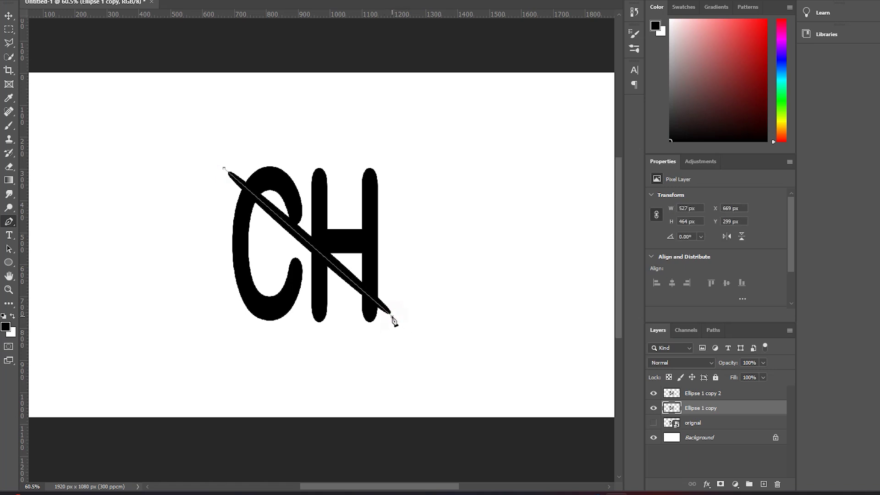
pyautogui.click(408, 157)
pyautogui.click(235, 158)
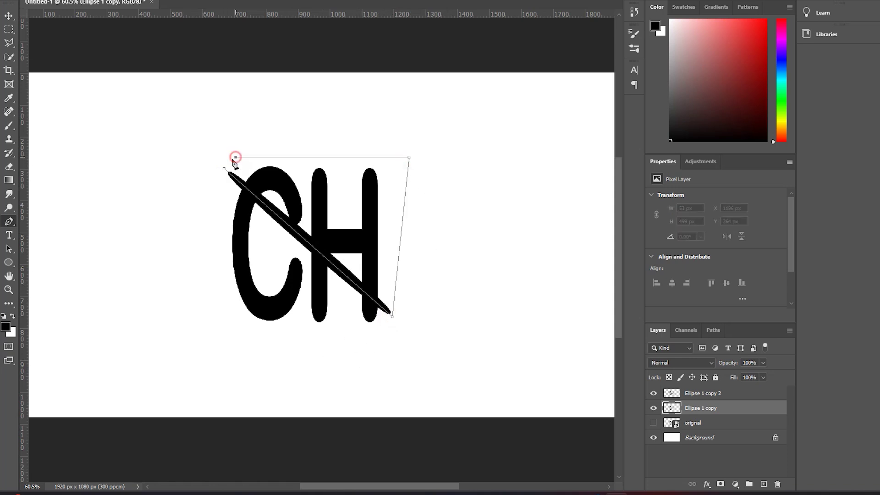
pyautogui.click(224, 169)
# - Turn the path into a new selection with a 1-pixel feather and add it as a layer mask on Ellipse 1 copy
pyautogui.rightClick(261, 186)
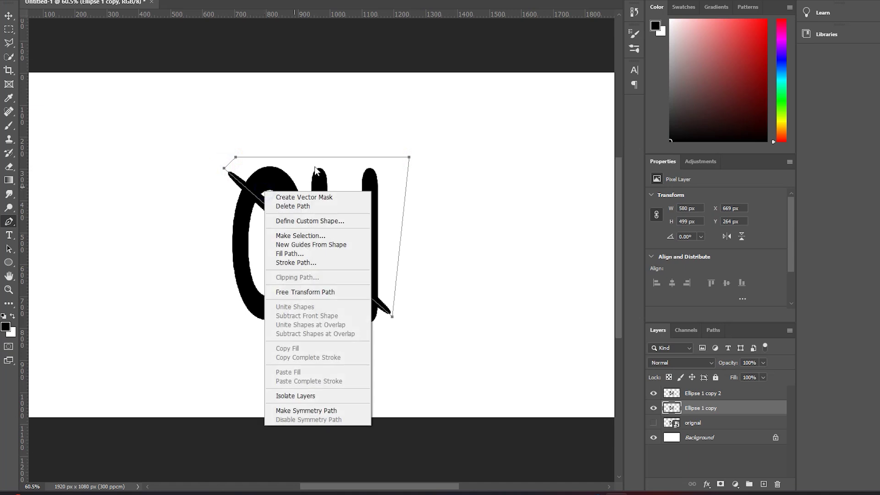
pyautogui.click(302, 238)
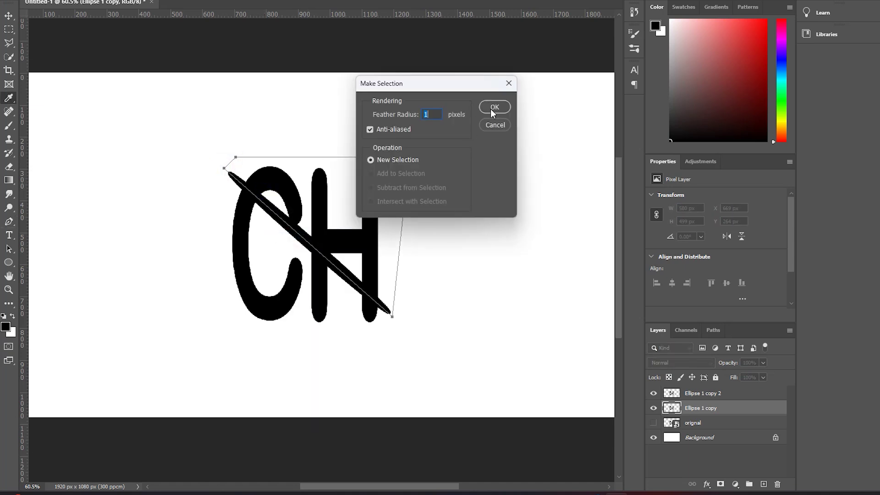
pyautogui.click(490, 108)
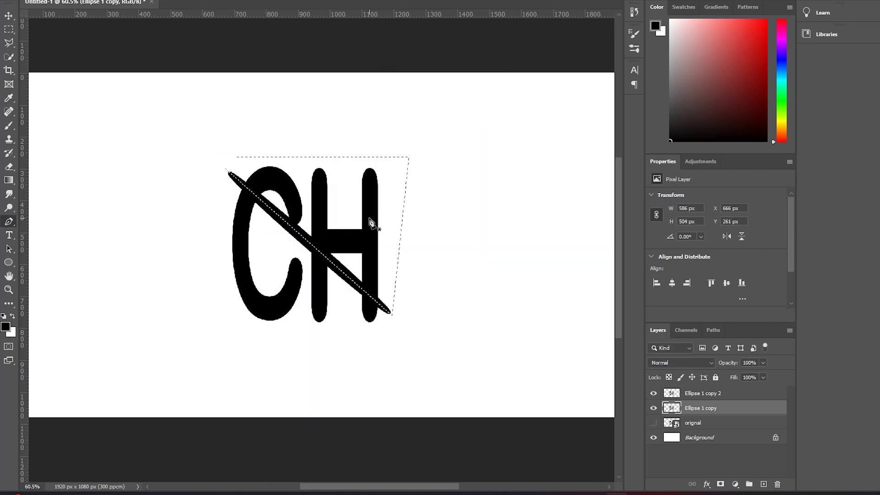
pyautogui.click(720, 483)
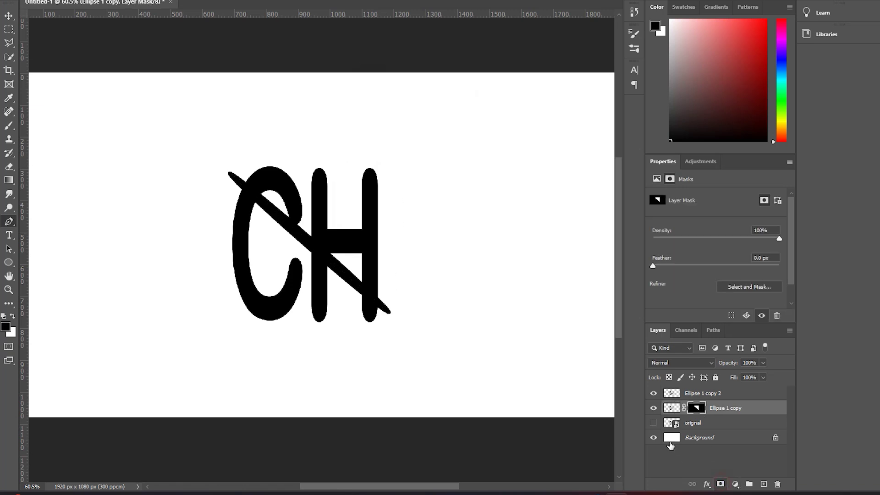
pyautogui.click(653, 393)
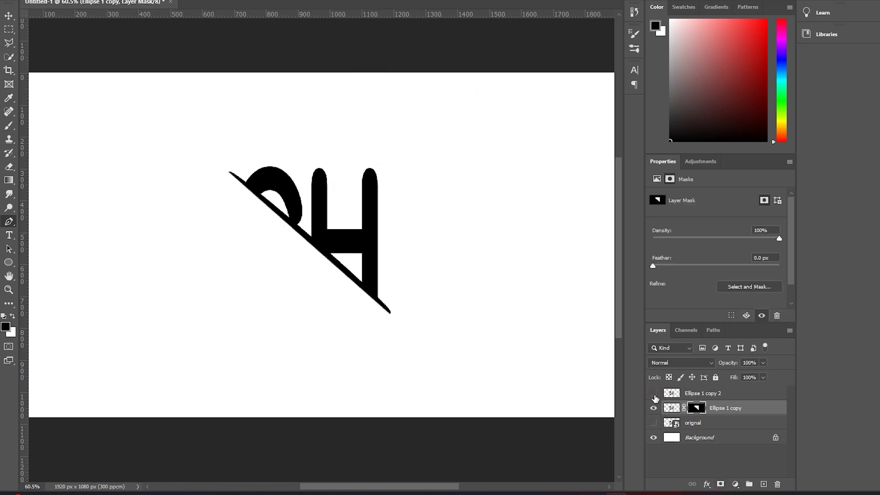
pyautogui.click(654, 393)
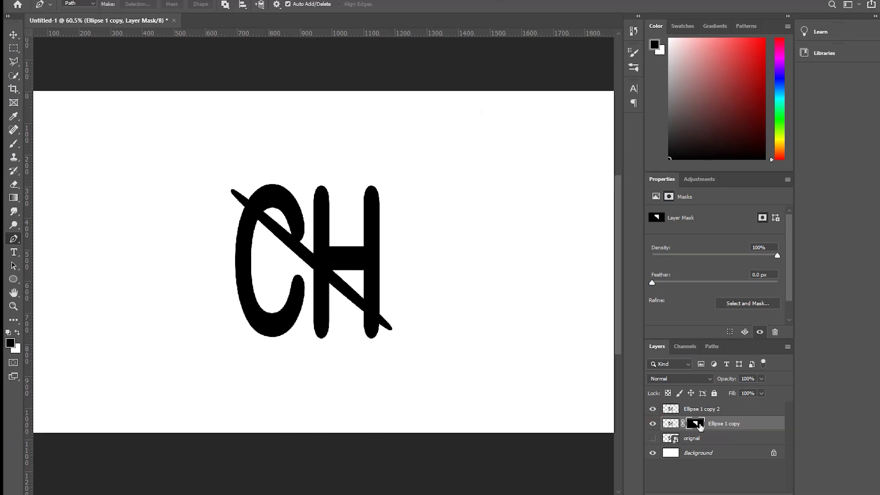
# - Load the Ellipse 1 copy mask as a selection, invert it, and apply it as a layer mask on Ellipse 1 copy 2
pyautogui.keyDown('ctrl'); pyautogui.click(699, 424); pyautogui.keyUp('ctrl')
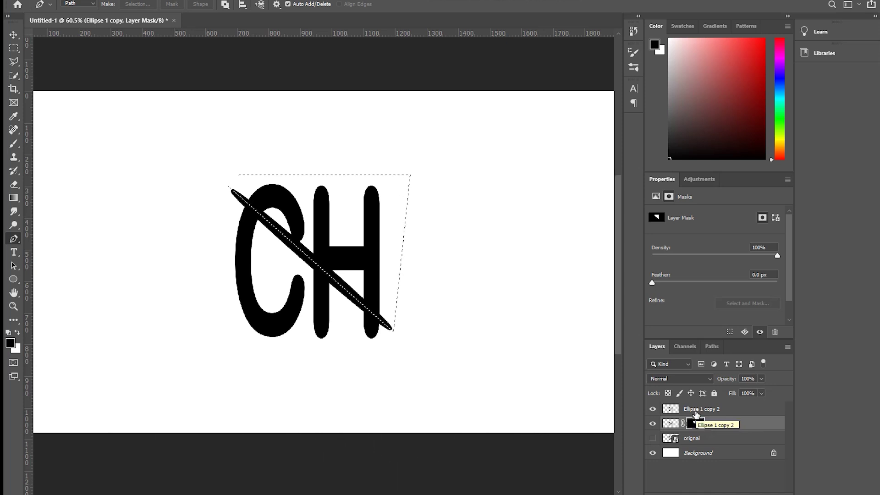
pyautogui.hotkey('alt', 'f')
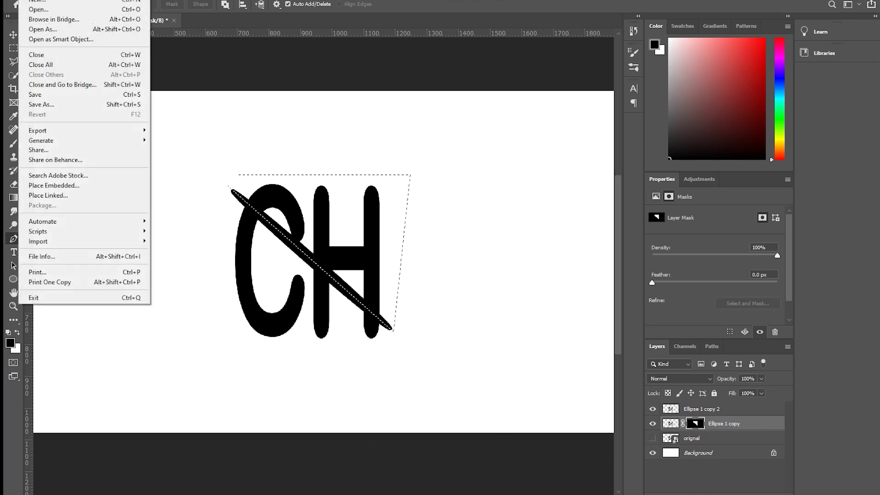
pyautogui.click(129, 2)
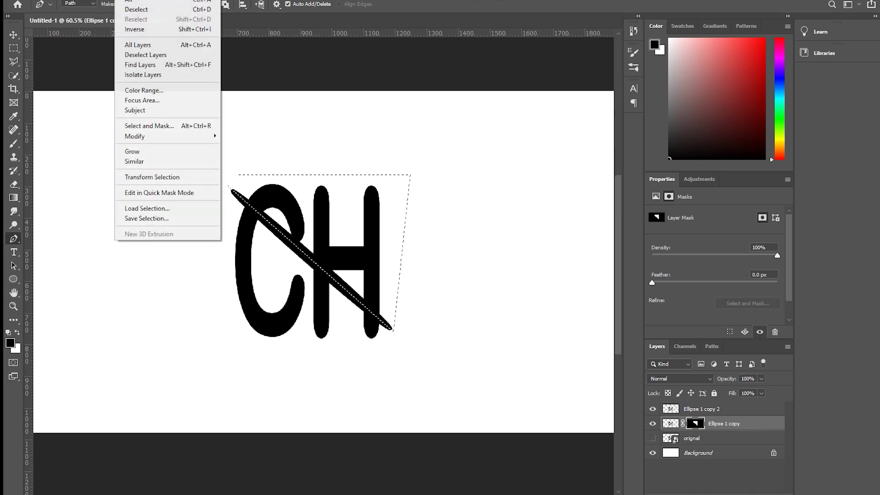
pyautogui.click(134, 29)
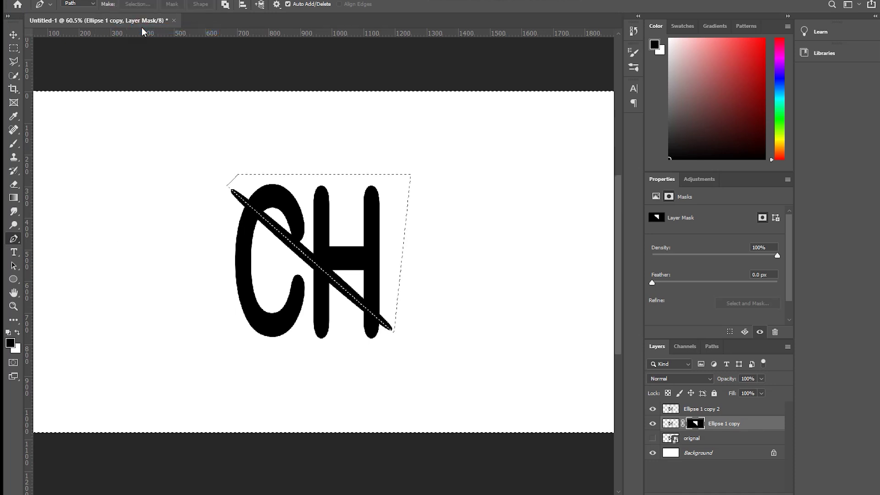
pyautogui.click(708, 408)
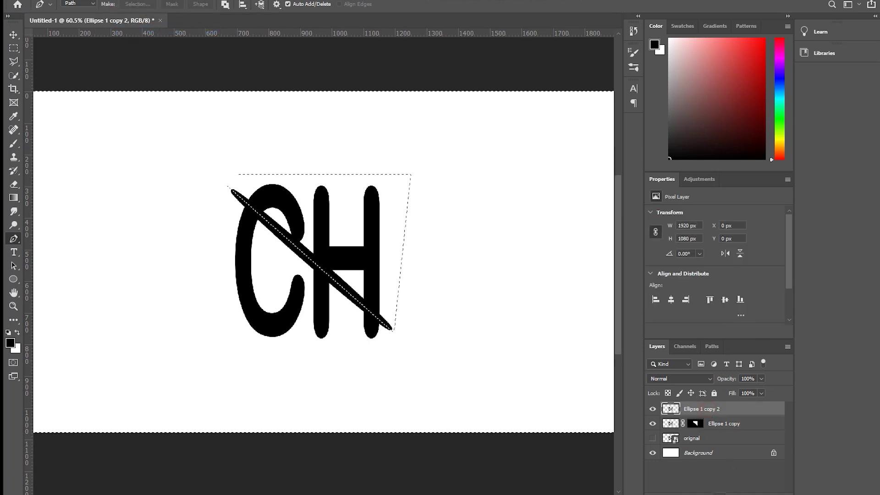
pyautogui.click(716, 491)
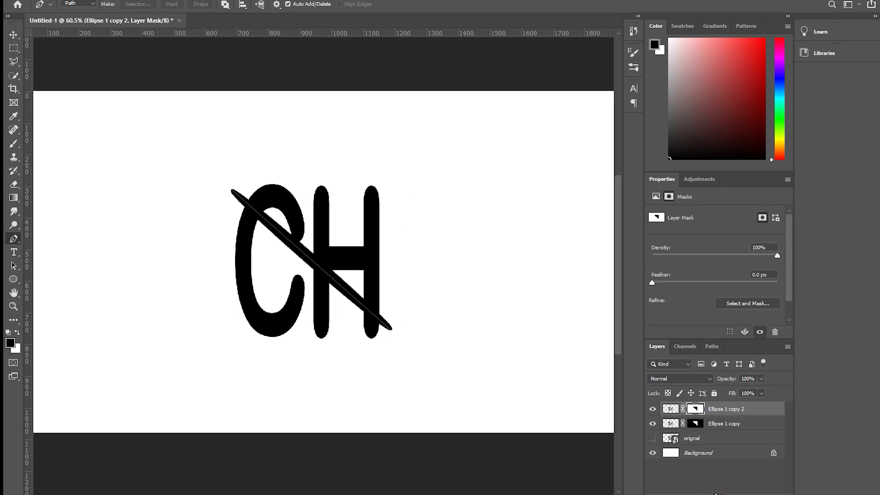
# - Check both masked halves of the CH by switching each layer's visibility off and on
pyautogui.click(651, 424)
pyautogui.click(651, 424)
pyautogui.click(652, 408)
pyautogui.click(653, 408)
pyautogui.click(652, 424)
pyautogui.click(653, 424)
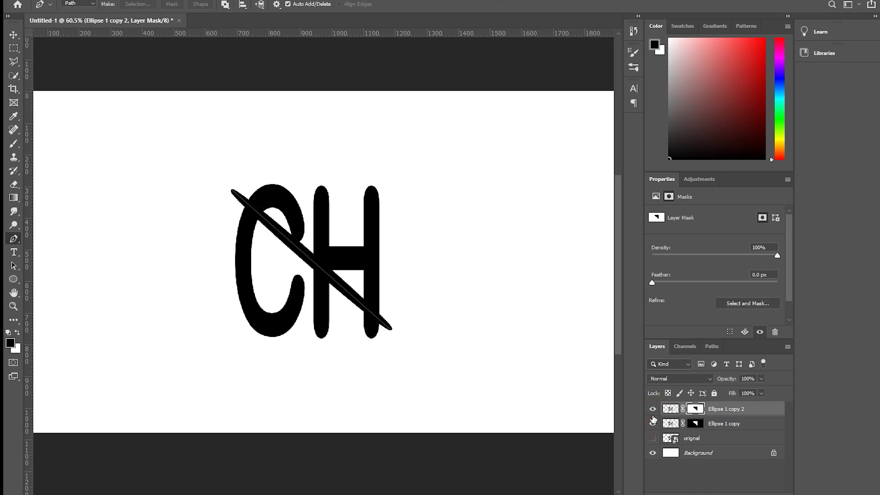
# - Move the upper half of the CH up and left from the slash to about X 672 px, Y 272 px
pyautogui.click(743, 412)
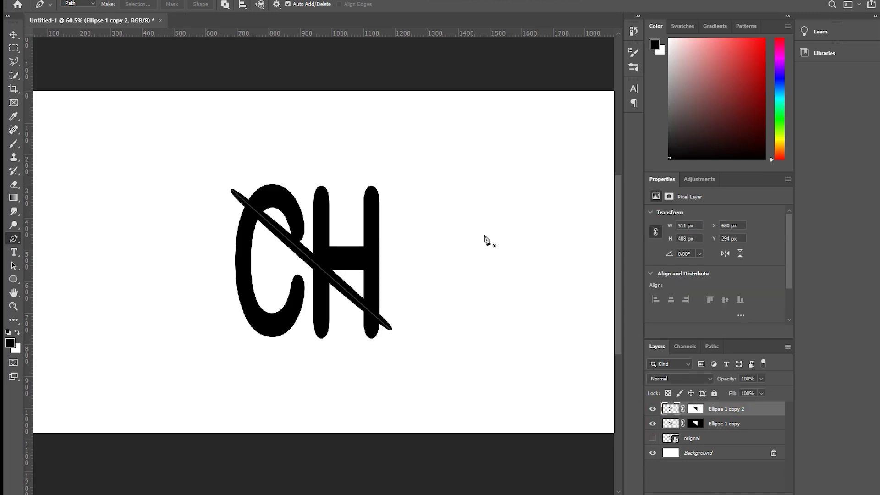
pyautogui.press('v')
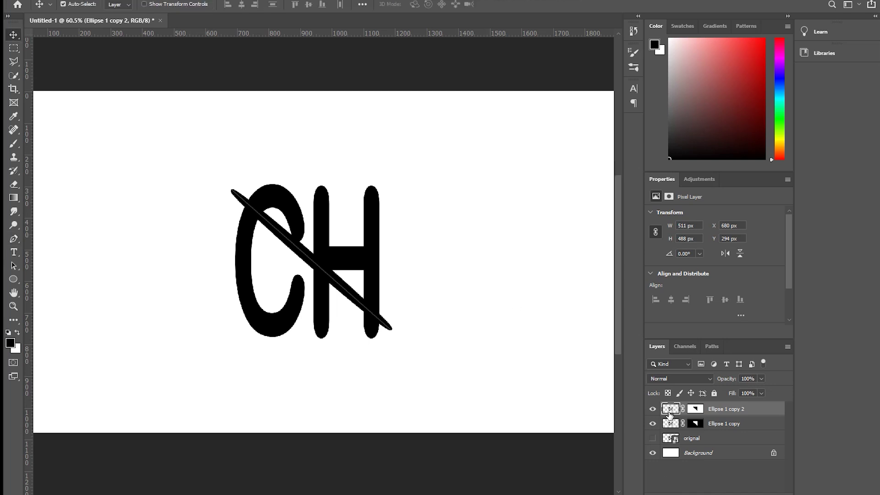
pyautogui.moveTo(363, 299); pyautogui.dragTo(361, 294)
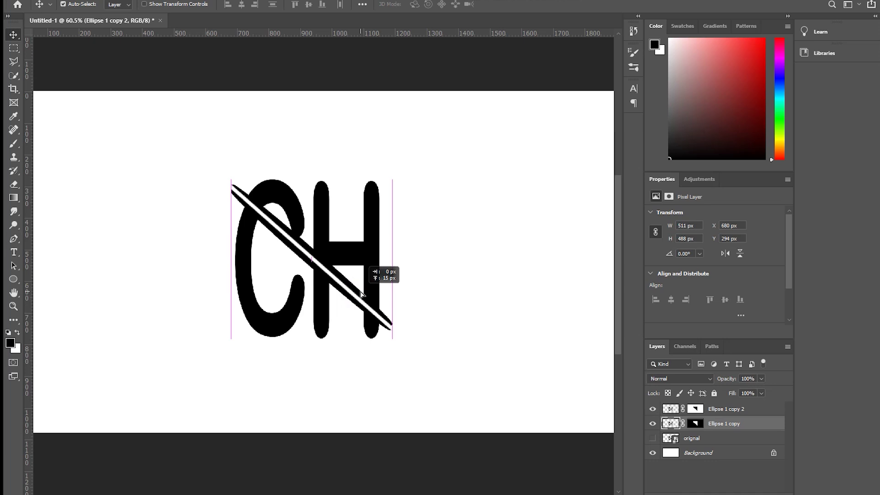
pyautogui.moveTo(361, 294); pyautogui.dragTo(345, 315)
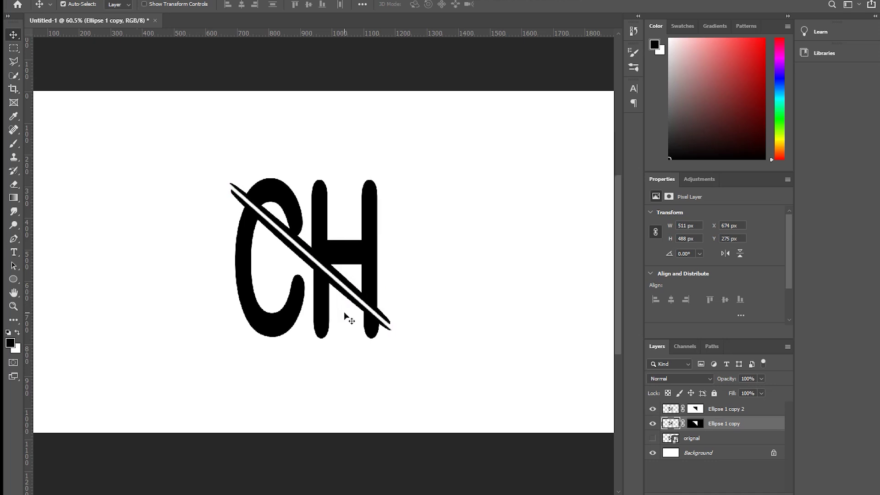
pyautogui.press('Left')
pyautogui.press('Left')
pyautogui.press('Down')
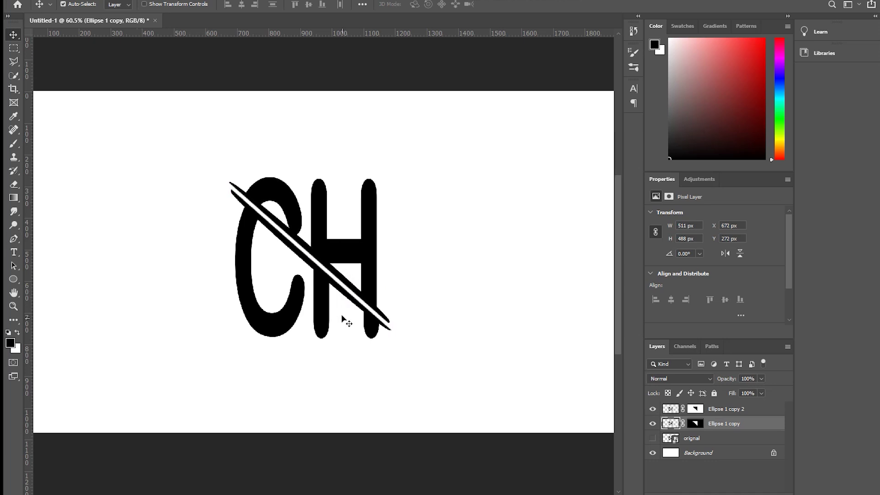
# - Move the lower half of the CH down and right from the slash to X 687 px, Y 299 px
pyautogui.moveTo(342, 288); pyautogui.dragTo(345, 295)
pyautogui.press('Right')
pyautogui.press('Right')
pyautogui.press('Right')
pyautogui.press('Right')
pyautogui.press('Down')
pyautogui.press('Down')
pyautogui.press('Down')
pyautogui.press('Down')
pyautogui.press('Right')
pyautogui.press('Right')
pyautogui.press('Down')
pyautogui.press('Down')
pyautogui.press('Down')
pyautogui.press('Down')
pyautogui.press('Right')
pyautogui.press('Down')
pyautogui.press('Up')
pyautogui.press('Up')
pyautogui.press('Up')
pyautogui.press('Up')
pyautogui.press('Up')
pyautogui.press('Up')
pyautogui.press('Up')
pyautogui.press('Up')
pyautogui.press('Down')
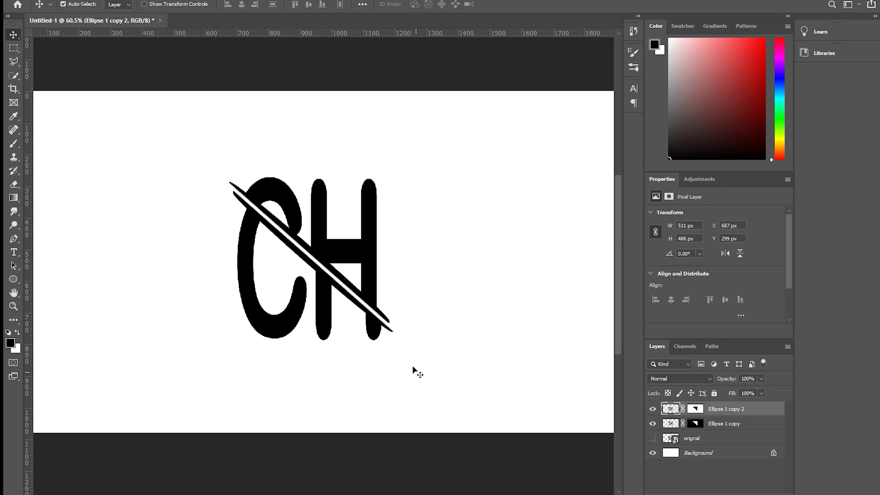
# - Group the two masked layers, Ellipse 1 copy and Ellipse 1 copy 2
pyautogui.scroll(-2, 412, 369)
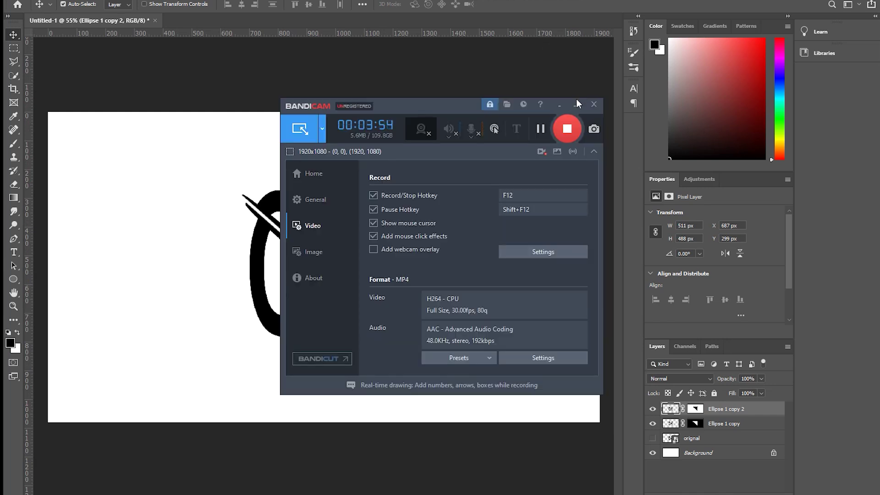
pyautogui.click(577, 100)
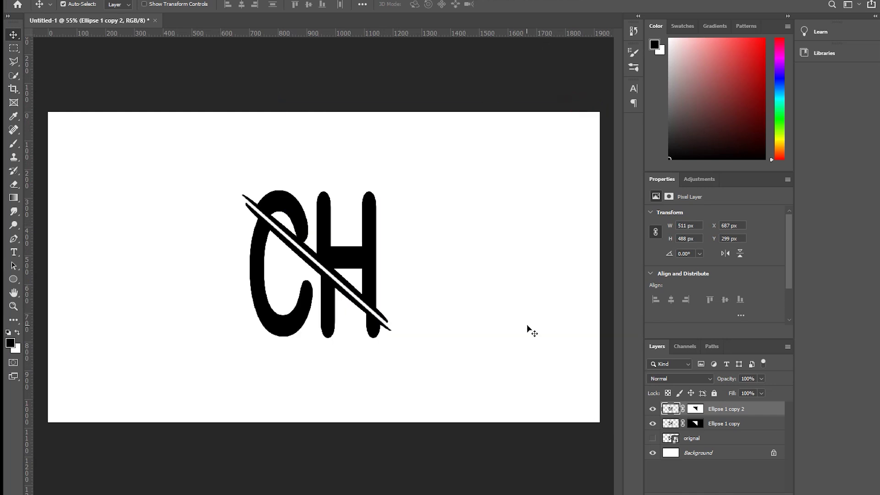
pyautogui.keyDown('shift'); pyautogui.click(725, 424); pyautogui.keyUp('shift')
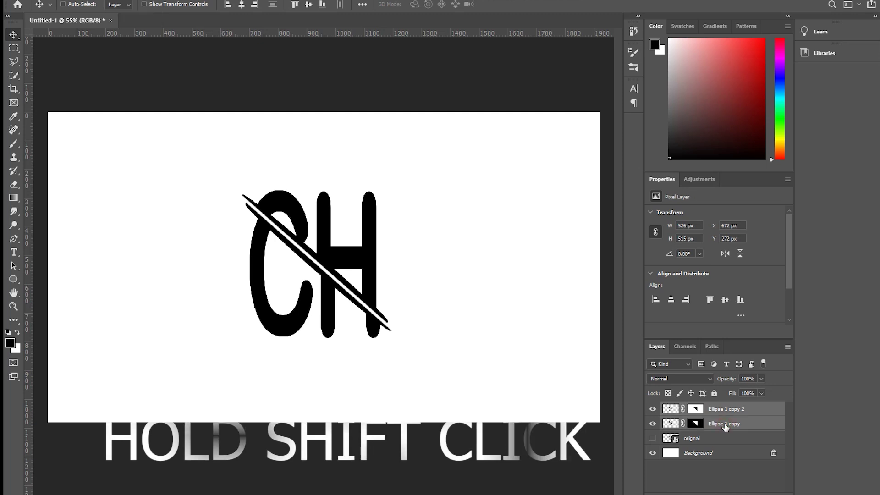
pyautogui.hotkey('ctrl', 'g')
# - Centre the logo group horizontally and vertically on the Background layer, leaving only the group selected
pyautogui.keyDown('shift'); pyautogui.click(697, 437); pyautogui.keyUp('shift')
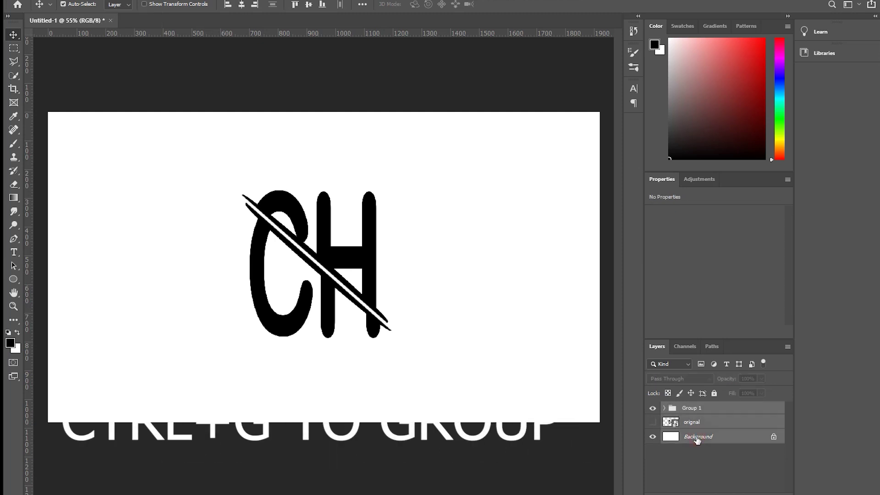
pyautogui.click(702, 424)
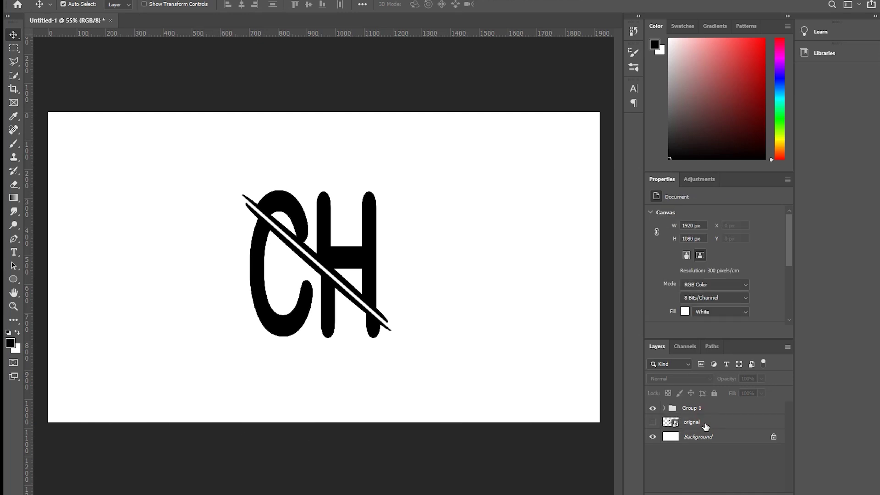
pyautogui.click(704, 408)
pyautogui.keyDown('ctrl'); pyautogui.click(705, 439); pyautogui.keyUp('ctrl')
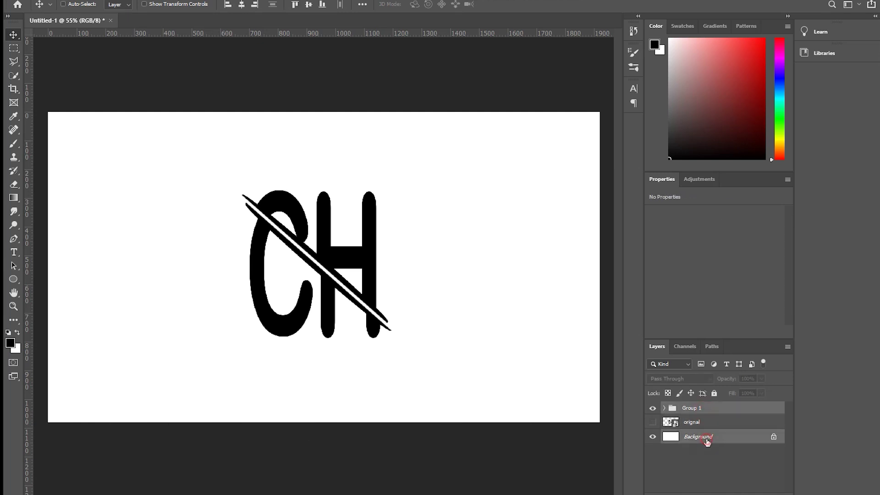
pyautogui.click(241, 4)
pyautogui.click(308, 5)
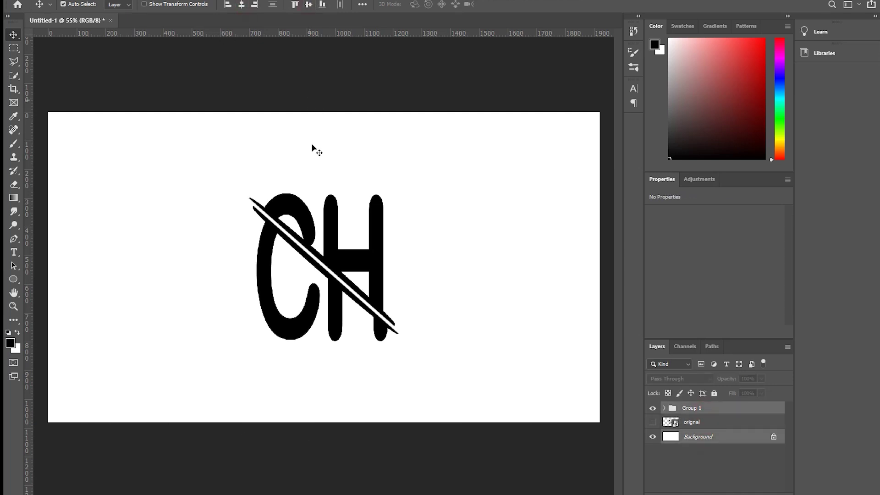
pyautogui.click(720, 412)
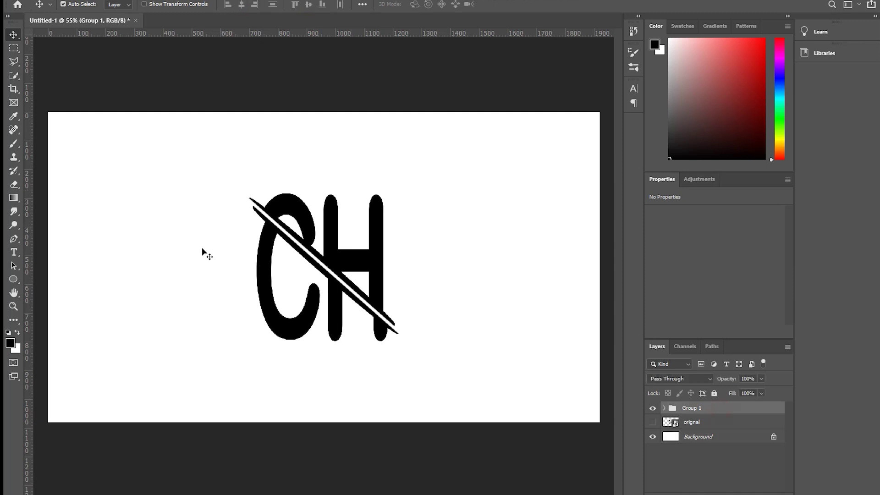
# - Set the Ellipse tool to draw a shape with no fill and a 24 px black stroke
pyautogui.click(13, 279)
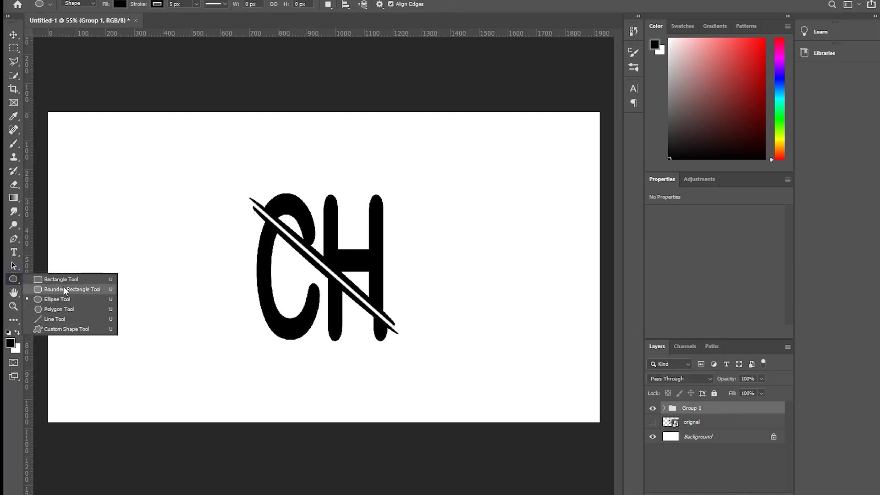
pyautogui.click(63, 301)
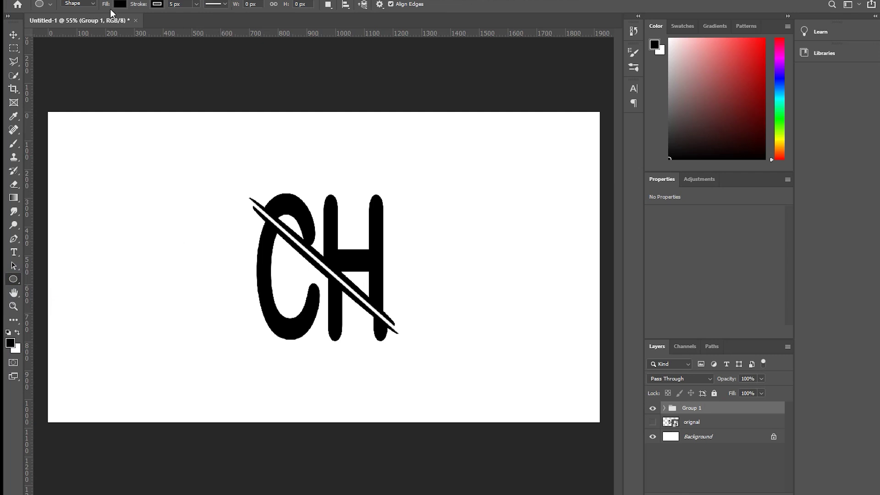
pyautogui.click(88, 5)
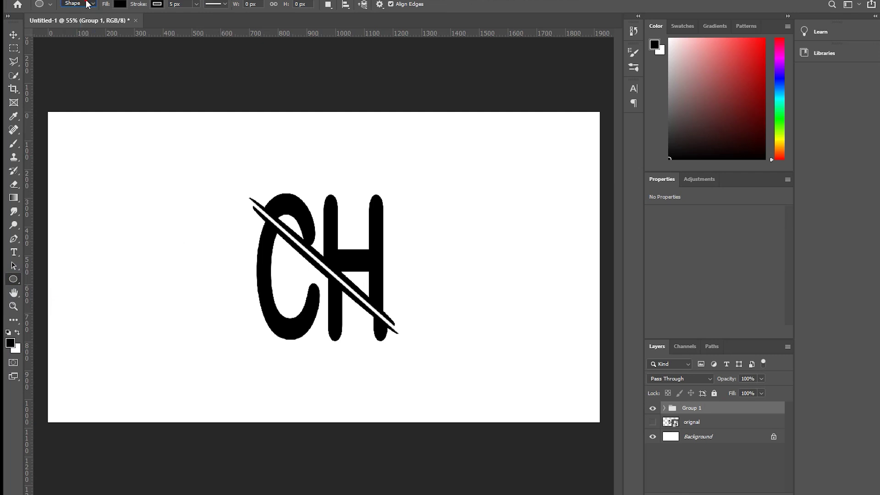
pyautogui.click(127, 4)
pyautogui.click(63, 27)
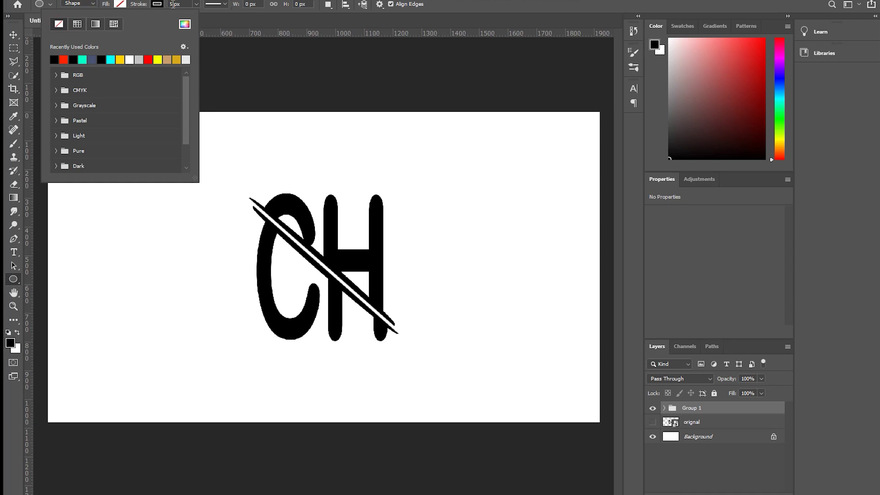
pyautogui.click(173, 4)
pyautogui.write('24')
pyautogui.press('Return')
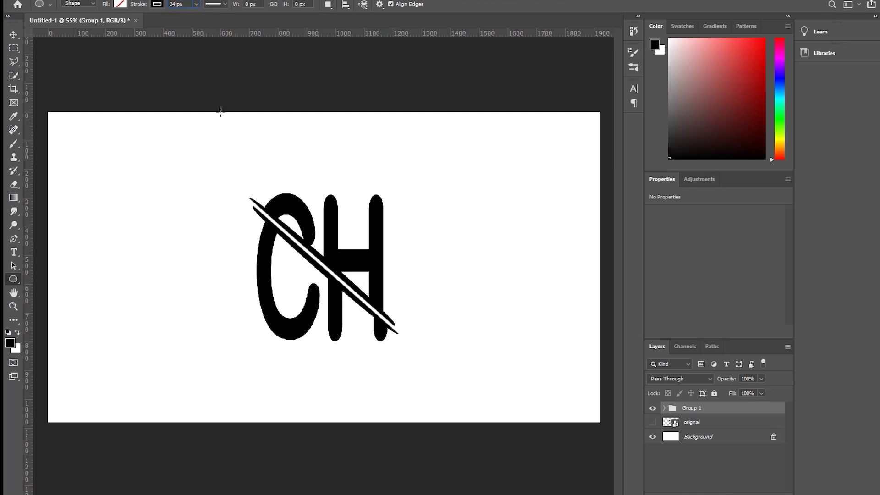
# - Create an 800 × 800 px circle outline without the From Center option
pyautogui.click(140, 209)
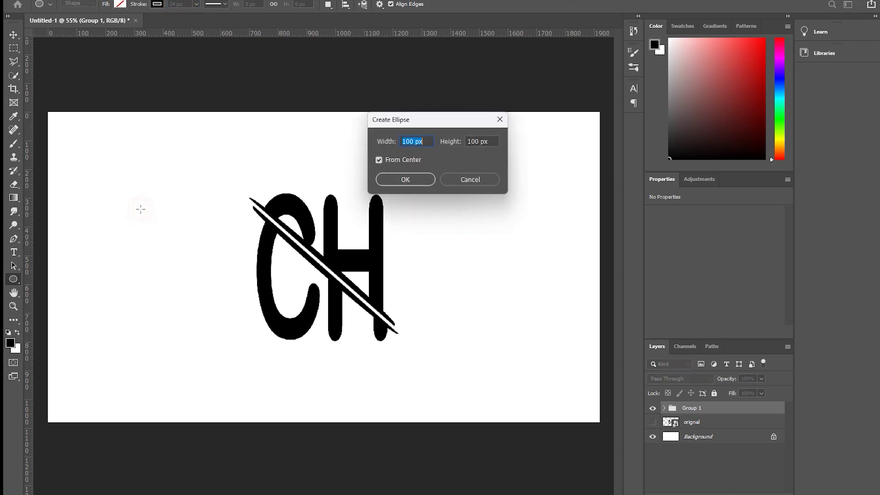
pyautogui.click(378, 160)
pyautogui.press('BackSpace')
pyautogui.write('8')
pyautogui.press('Tab')
pyautogui.press('BackSpace')
pyautogui.write('8')
pyautogui.press('Return')
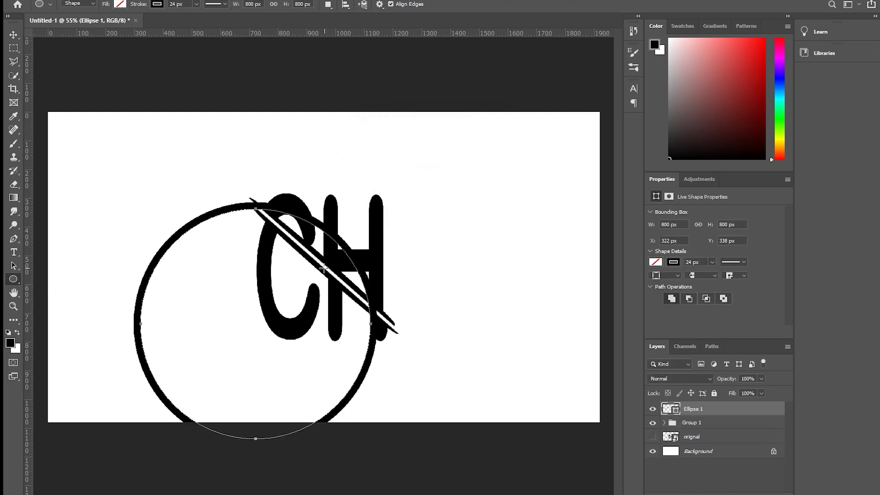
# - Centre the circle horizontally and vertically on the Background layer
pyautogui.press('v')
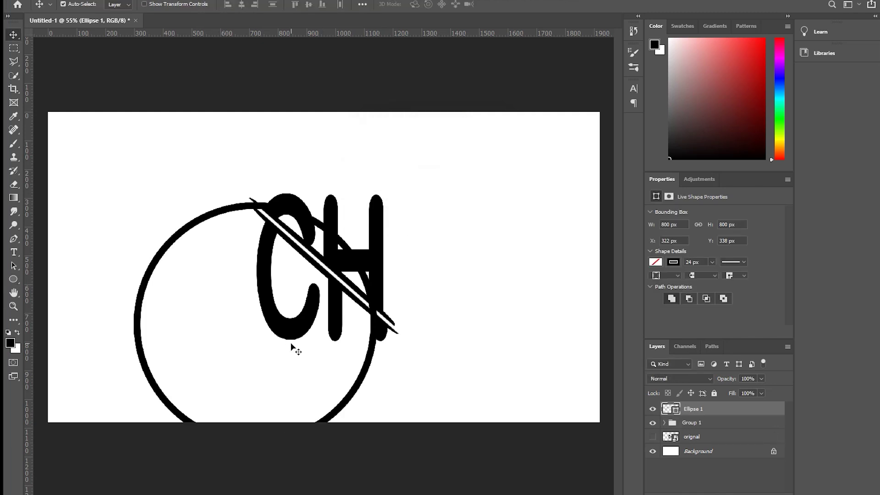
pyautogui.click(728, 451)
pyautogui.keyDown('ctrl'); pyautogui.click(732, 407); pyautogui.keyUp('ctrl')
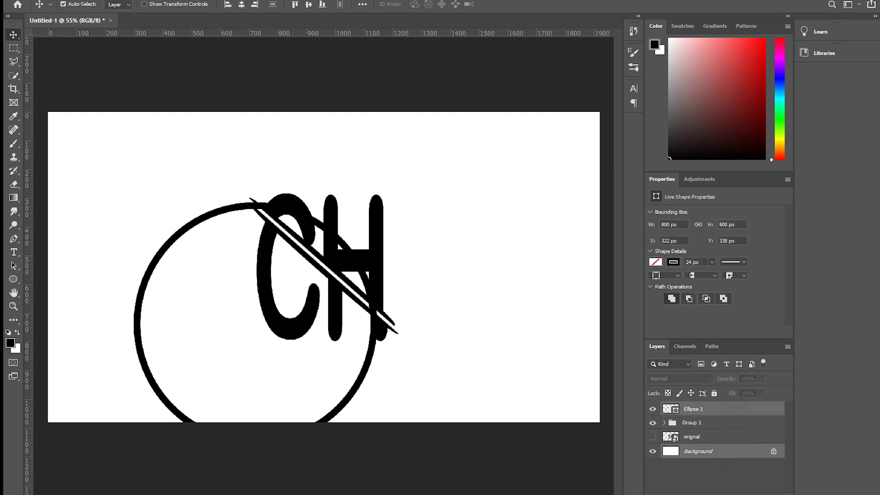
pyautogui.click(242, 6)
pyautogui.click(314, 6)
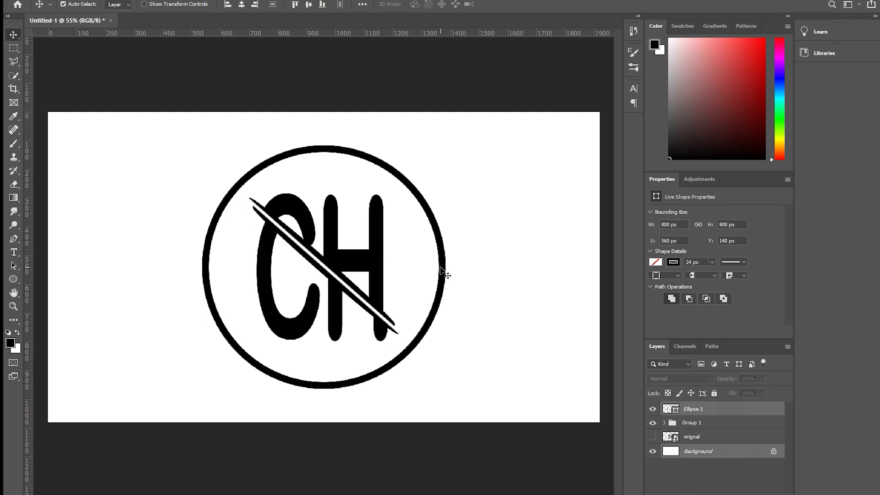
# - Transform only the circle around its centre, shrinking it to about 711 × 701 px around the CH letters
pyautogui.click(504, 330)
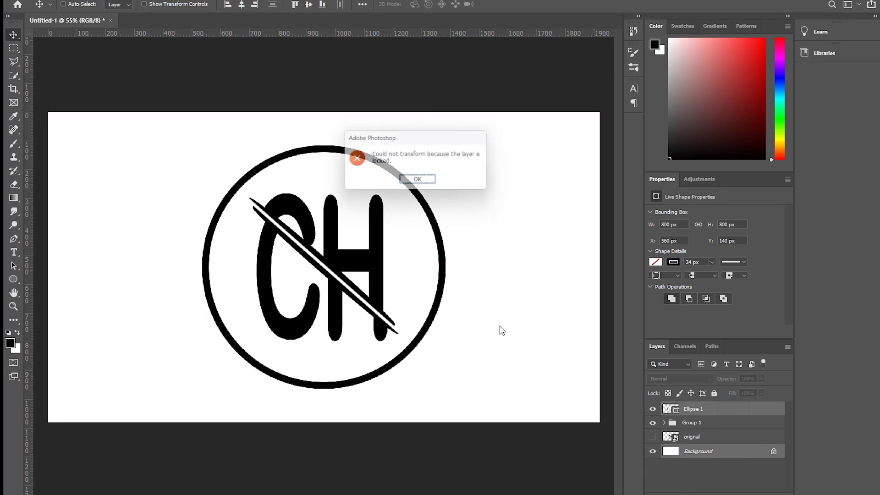
pyautogui.click(417, 182)
pyautogui.click(725, 415)
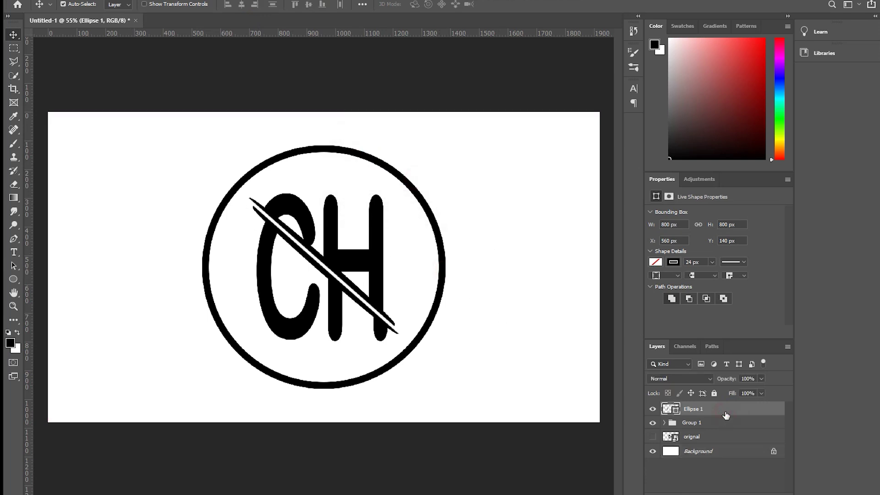
pyautogui.hotkey('ctrl', 't')
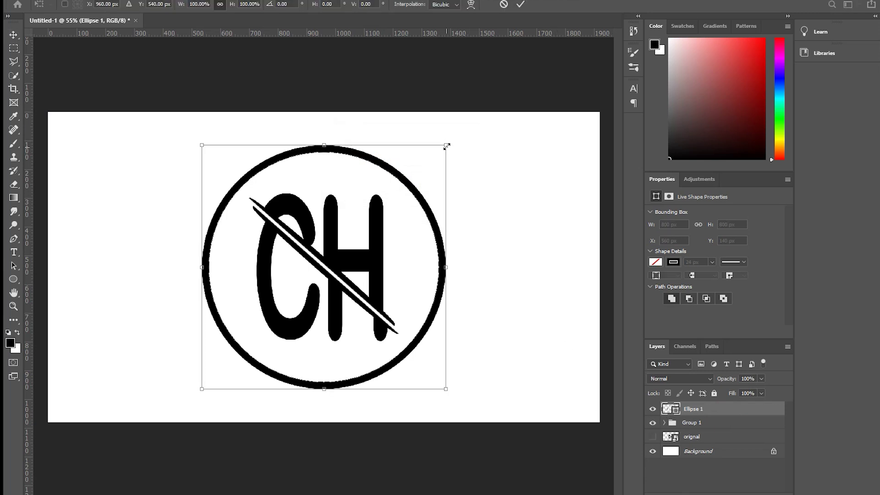
pyautogui.moveTo(448, 143); pyautogui.dragTo(424, 165)
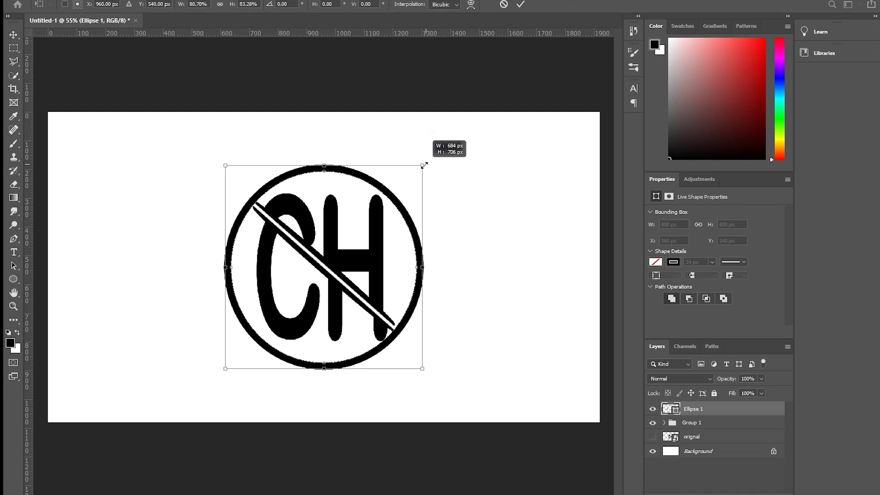
pyautogui.moveTo(423, 165); pyautogui.dragTo(423, 165)
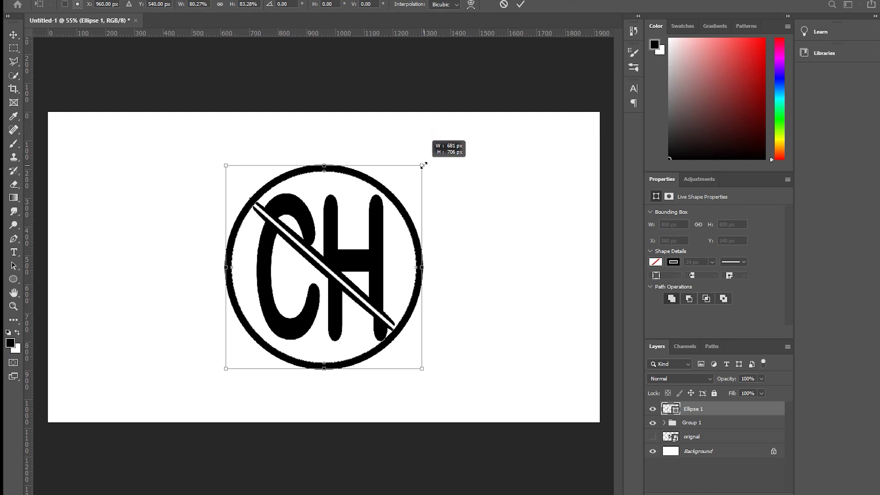
pyautogui.moveTo(422, 165); pyautogui.dragTo(423, 165)
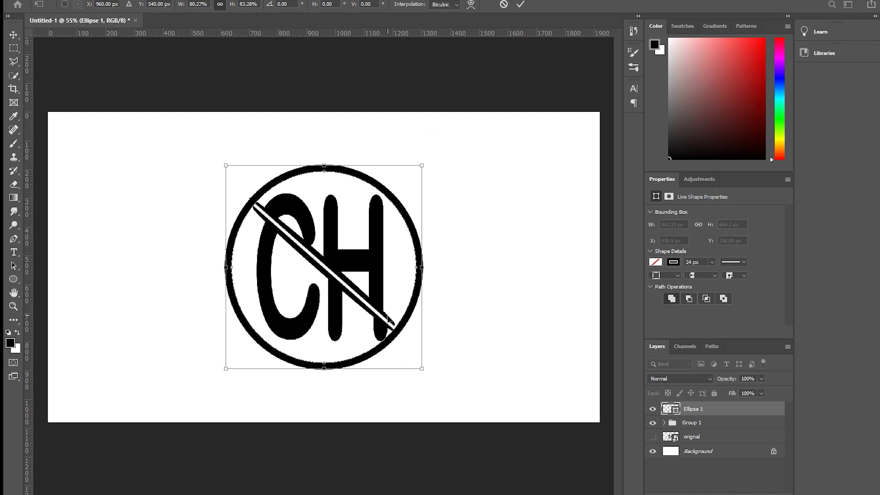
pyautogui.moveTo(421, 168); pyautogui.dragTo(432, 161)
pyautogui.click(521, 5)
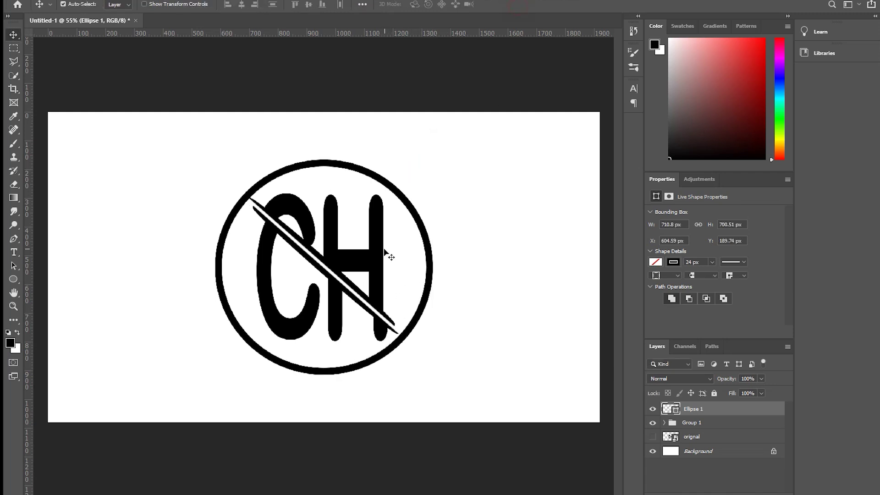
# - Move the upper half of the CH up and left to about X 682 px, Y 271 px
pyautogui.click(364, 264)
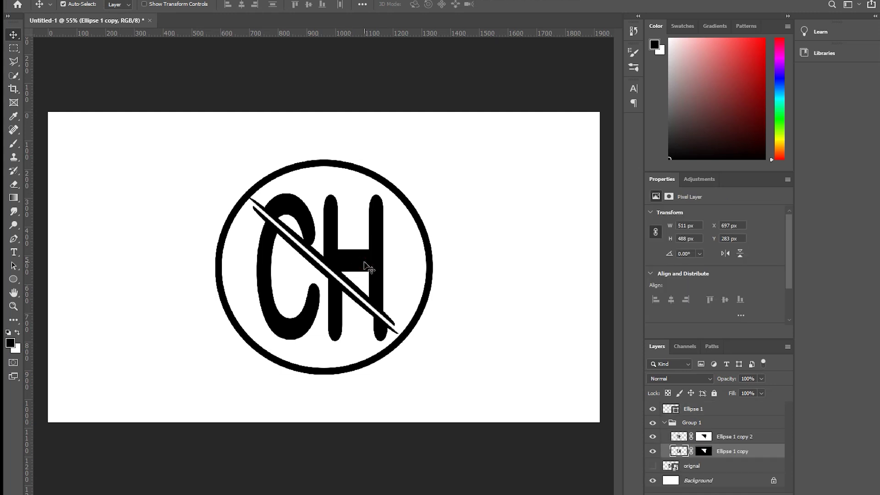
pyautogui.press('Up')
pyautogui.press('Up')
pyautogui.press('Up')
pyautogui.press('Up')
pyautogui.press('Up')
pyautogui.press('Up')
pyautogui.press('Up')
pyautogui.press('Up')
pyautogui.press('Left')
pyautogui.press('Left')
pyautogui.press('Left')
pyautogui.press('Left')
pyautogui.press('Left')
pyautogui.press('Left')
pyautogui.press('Left')
pyautogui.press('Left')
pyautogui.press('Left')
pyautogui.press('Left')
pyautogui.press('Left')
pyautogui.press('Left')
pyautogui.press('Left')
pyautogui.press('Up')
pyautogui.press('Up')
pyautogui.press('Up')
pyautogui.press('Up')
pyautogui.press('Left')
pyautogui.press('Left')
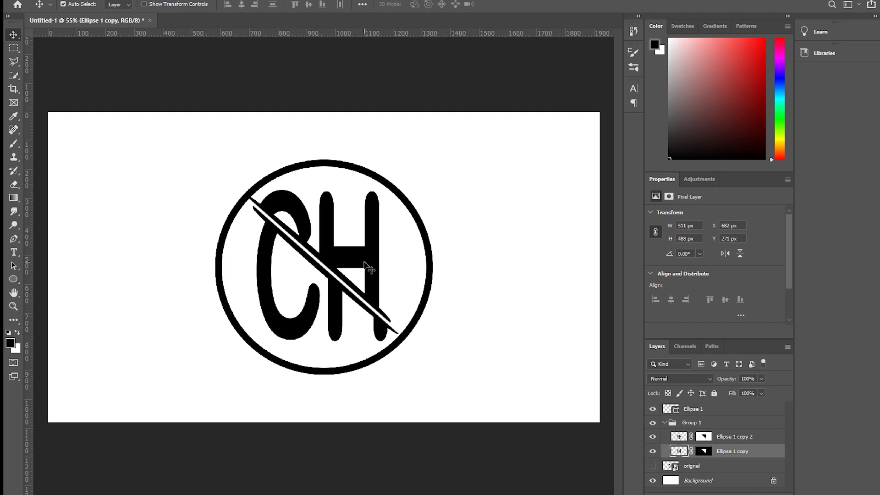
# - Nudge the lower half of the CH along the slash to about X 710 px, Y 311 px
pyautogui.click(339, 312)
pyautogui.press('Right')
pyautogui.press('Right')
pyautogui.press('Right')
pyautogui.press('Right')
pyautogui.press('Right')
pyautogui.press('Right')
pyautogui.press('Right')
pyautogui.press('Right')
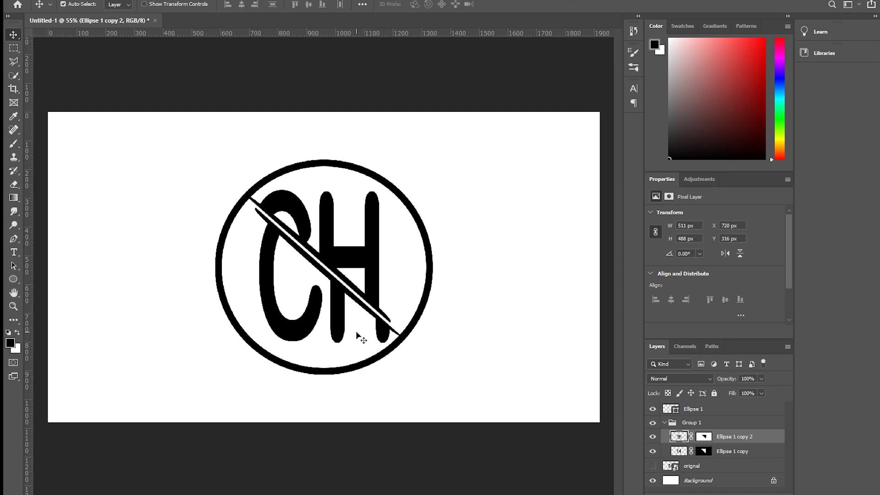
pyautogui.press('Down')
pyautogui.press('Left')
pyautogui.press('Left')
pyautogui.press('Left')
pyautogui.press('Left')
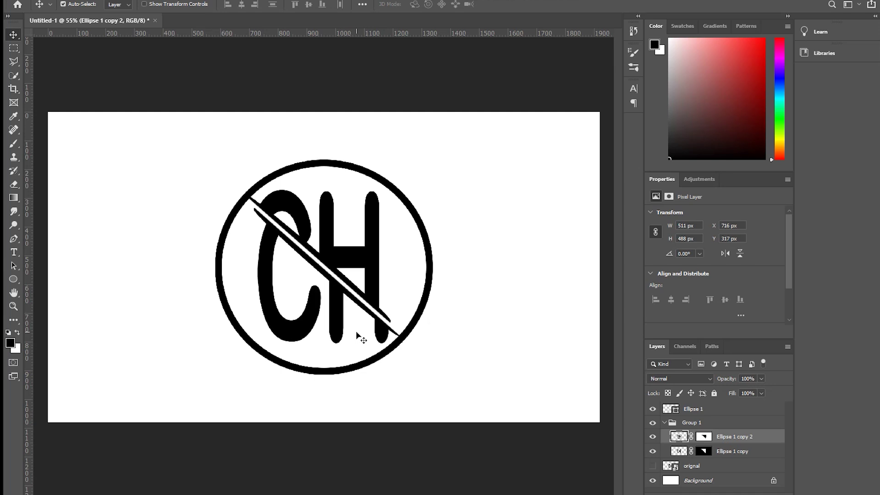
pyautogui.press('Up')
pyautogui.press('Up')
pyautogui.press('Up')
pyautogui.press('Up')
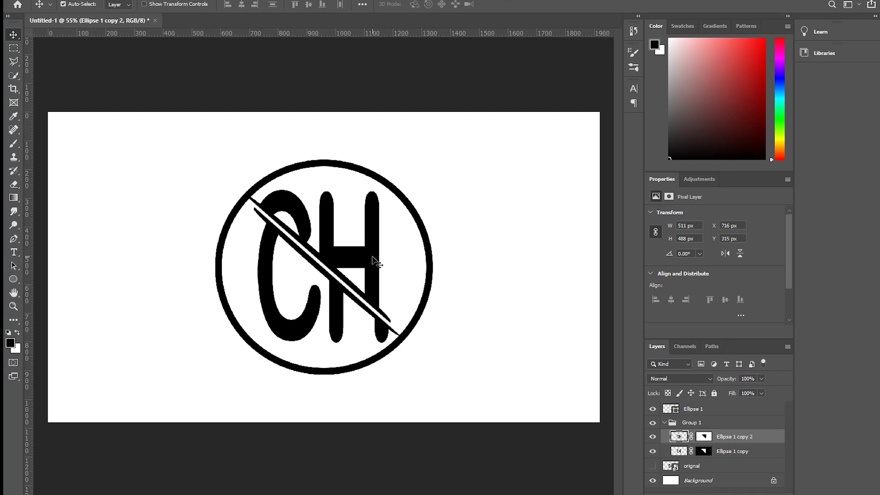
pyautogui.press('Left')
pyautogui.press('Left')
pyautogui.press('Left')
pyautogui.press('Left')
pyautogui.press('Left')
pyautogui.press('Left')
pyautogui.press('Up')
pyautogui.press('Up')
pyautogui.press('Up')
pyautogui.press('Up')
pyautogui.press('Up')
pyautogui.press('Up')
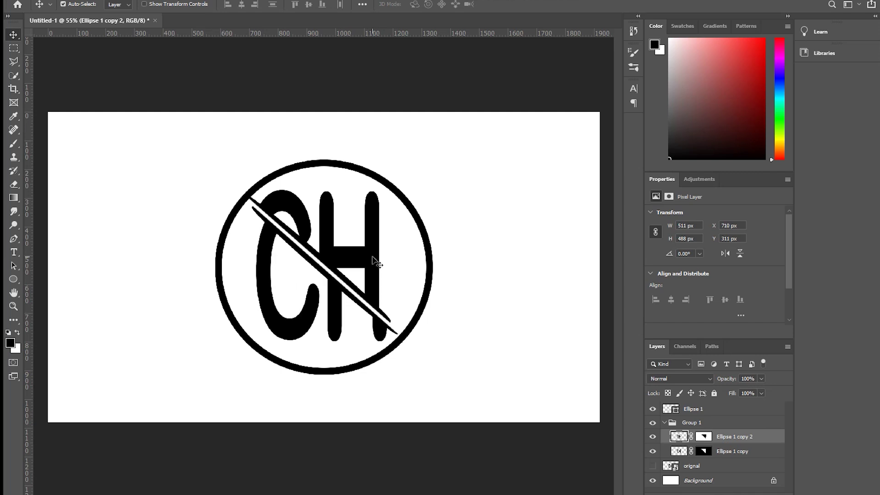
# - Move the upper half of the CH down and right, closer to the lower half, to X 699 px, Y 286 px
pyautogui.hotkey('alt', '[')
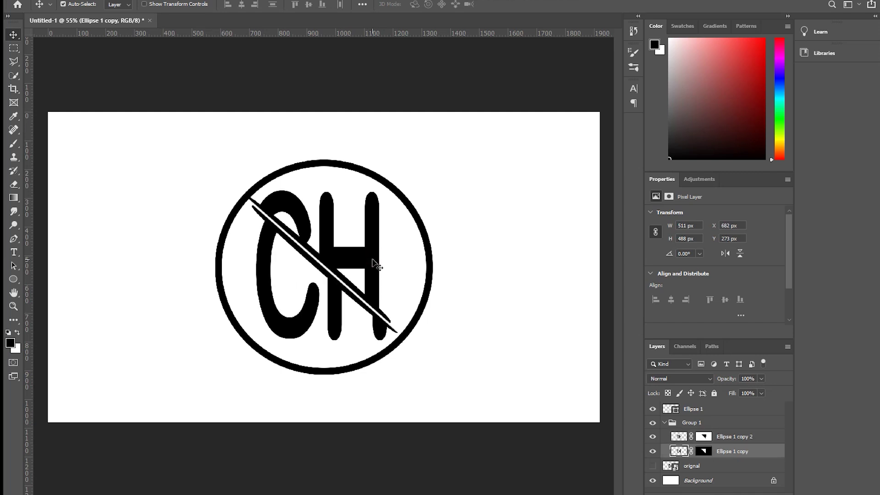
pyautogui.press('Right')
pyautogui.press('Right')
pyautogui.press('Right')
pyautogui.press('Down')
pyautogui.press('Down')
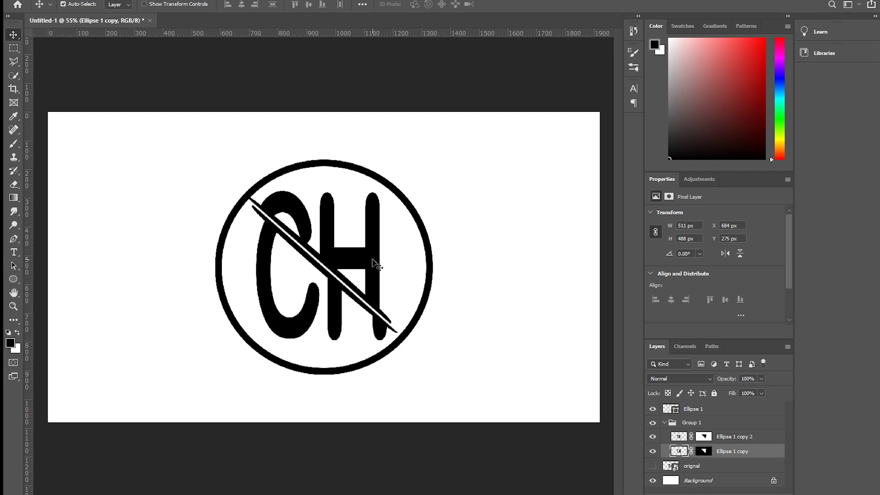
pyautogui.press('Right')
pyautogui.press('Right')
pyautogui.press('Right')
pyautogui.press('Right')
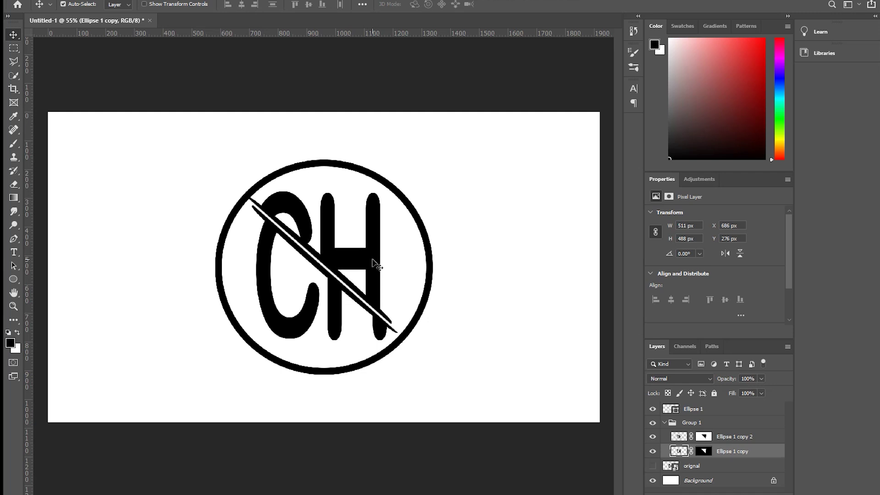
pyautogui.press('Down')
pyautogui.press('Right')
pyautogui.press('Right')
pyautogui.press('Right')
pyautogui.press('Right')
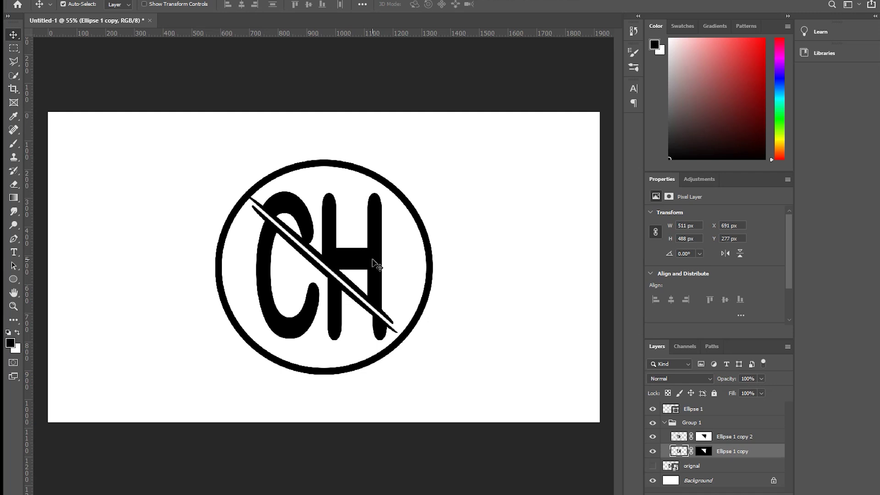
pyautogui.press('Down')
pyautogui.press('Down')
pyautogui.press('Down')
pyautogui.press('Right')
pyautogui.press('Right')
pyautogui.press('Right')
pyautogui.press('Right')
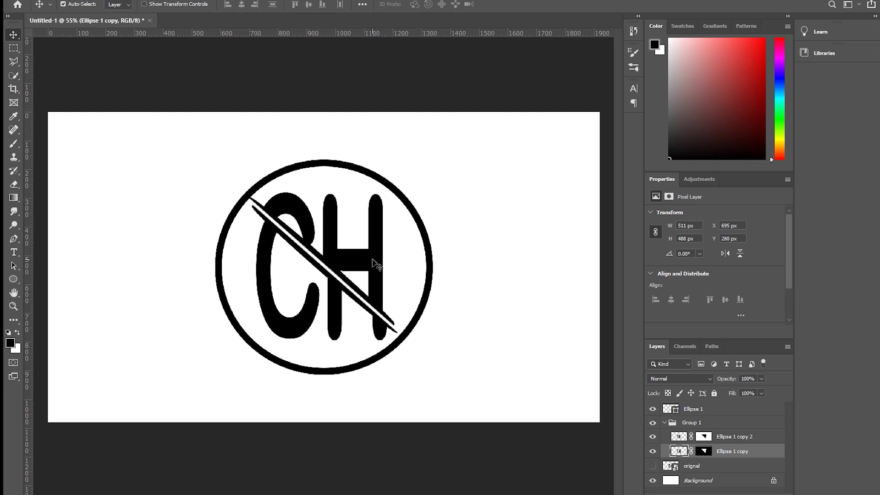
pyautogui.press('Down')
pyautogui.press('Down')
pyautogui.press('Down')
pyautogui.press('Right')
pyautogui.press('Right')
pyautogui.press('Down')
pyautogui.press('Down')
pyautogui.press('Down')
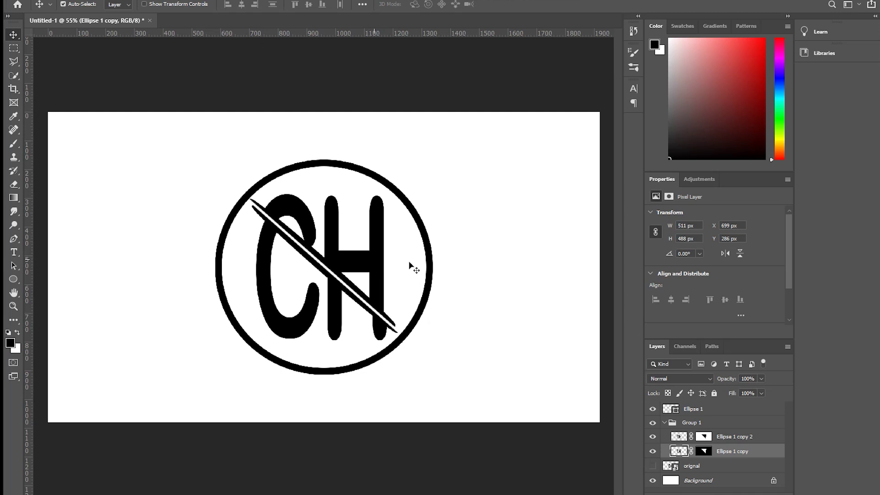
# - Shrink the circle to about 639 × 649 px and shift it to about X 635 px, Y 226 px so the slash ends meet it
pyautogui.click(433, 285)
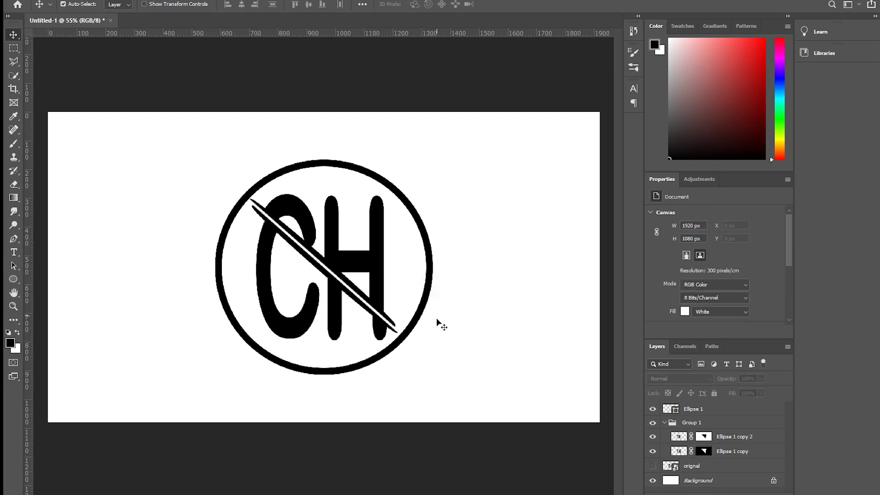
pyautogui.click(431, 268)
pyautogui.hotkey('ctrl', 't')
pyautogui.moveTo(435, 157); pyautogui.dragTo(426, 166)
pyautogui.moveTo(388, 271); pyautogui.dragTo(390, 274)
pyautogui.moveTo(426, 170); pyautogui.dragTo(420, 171)
pyautogui.moveTo(412, 210); pyautogui.dragTo(408, 219)
pyautogui.click(520, 4)
# - Duplicate the two masked CH half layers together and merge the duplicates into a single layer
pyautogui.hotkey('ctrl', '-')
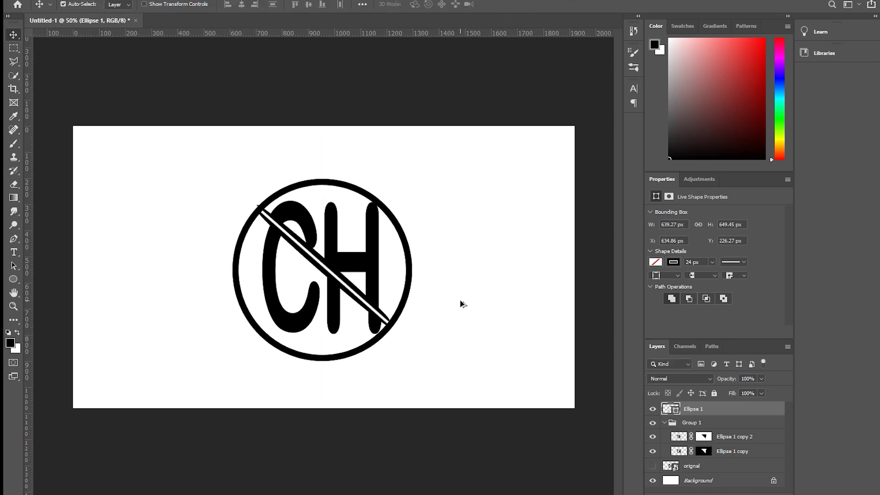
pyautogui.scroll(2, 462, 320)
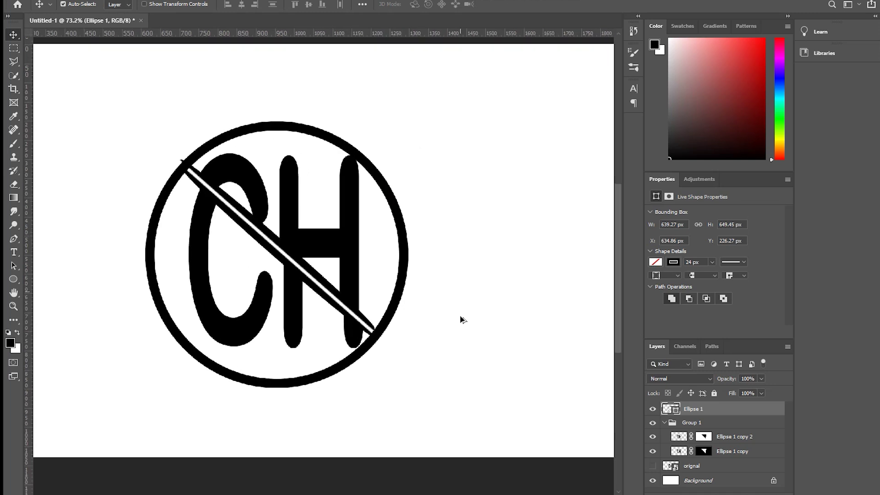
pyautogui.scroll(-1, 403, 364)
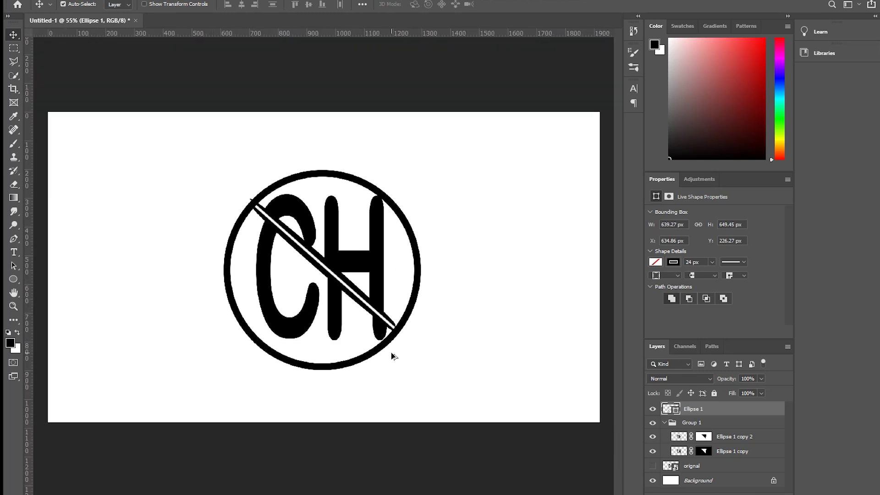
pyautogui.scroll(1, 392, 356)
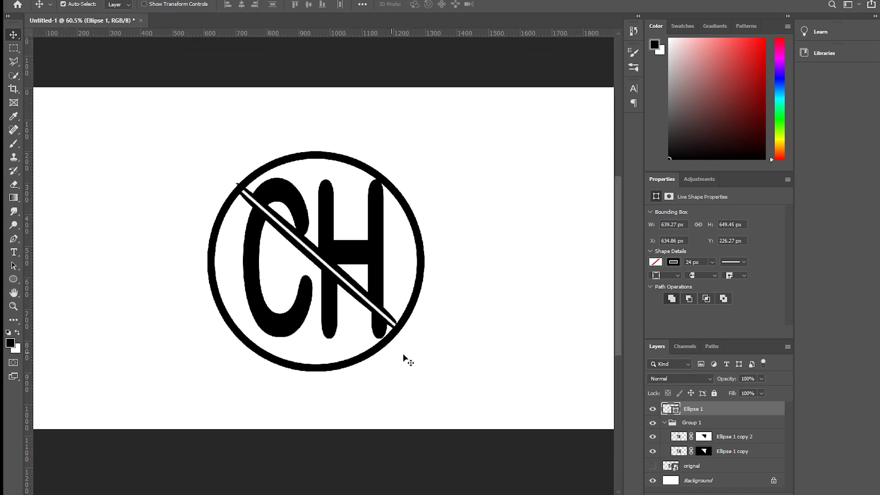
pyautogui.click(727, 449)
pyautogui.keyDown('shift'); pyautogui.click(728, 437); pyautogui.keyUp('shift')
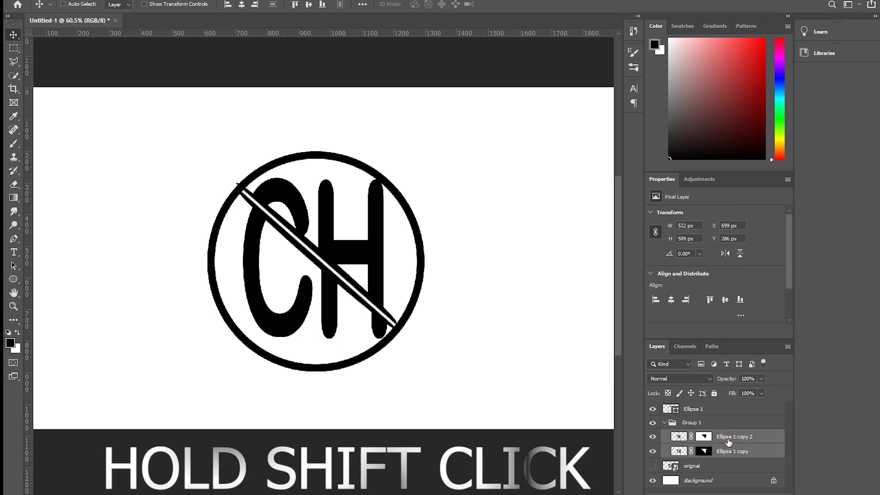
pyautogui.hotkey('ctrl', 'j')
pyautogui.press('ctrl')
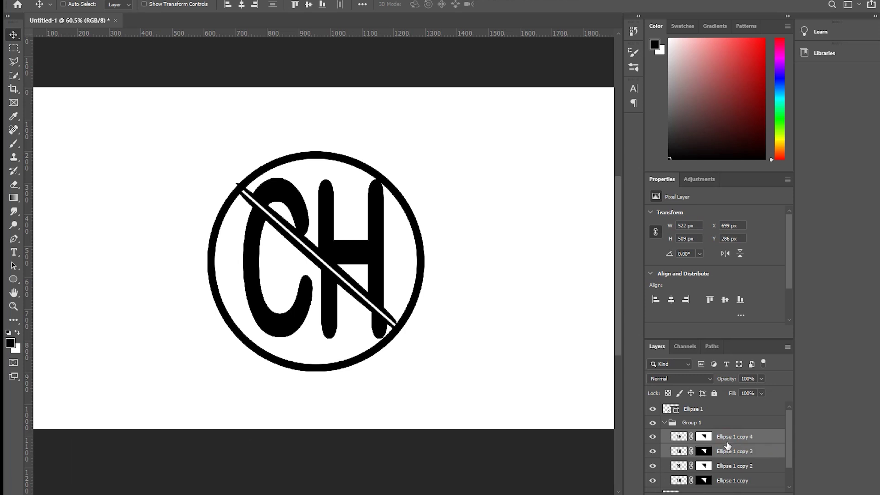
pyautogui.hotkey('ctrl', 'e')
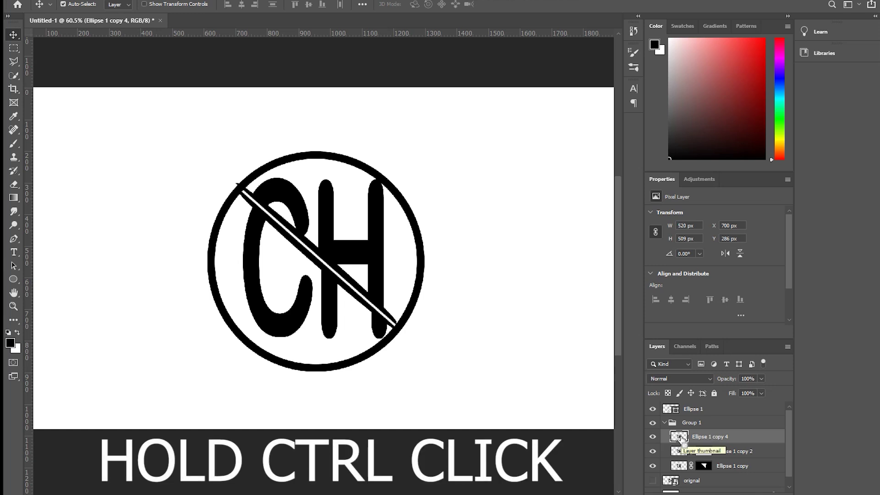
# - Load the merged CH copy's outline as a selection and delete that copy
pyautogui.keyDown('ctrl'); pyautogui.click(679, 437); pyautogui.keyUp('ctrl')
pyautogui.moveTo(711, 440); pyautogui.dragTo(779, 494)
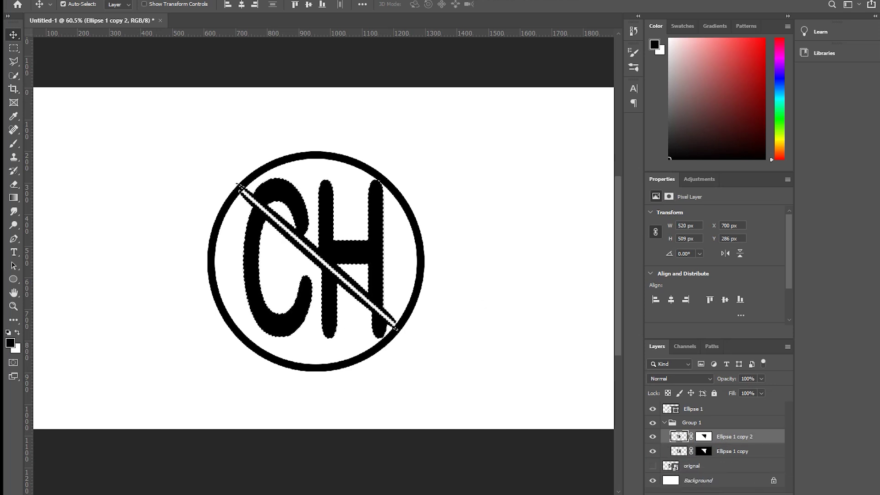
# - Expand the CH selection by 4 pixels
pyautogui.click(122, 0)
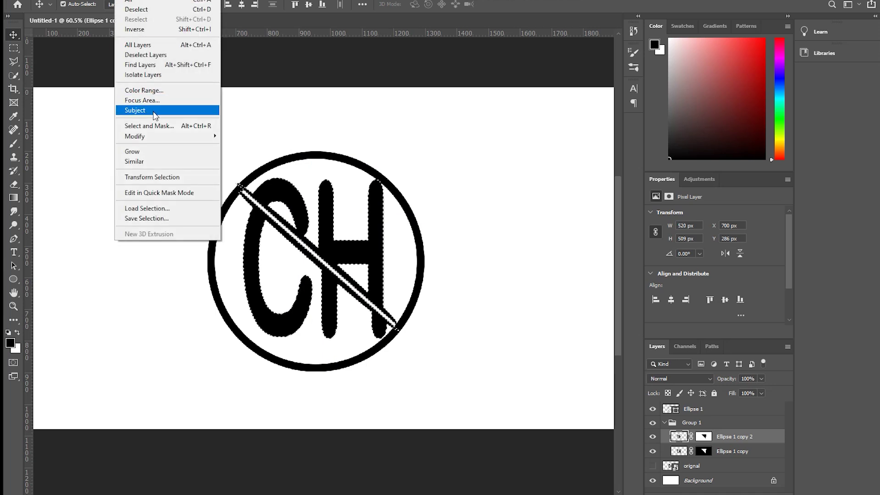
pyautogui.moveTo(154, 134)
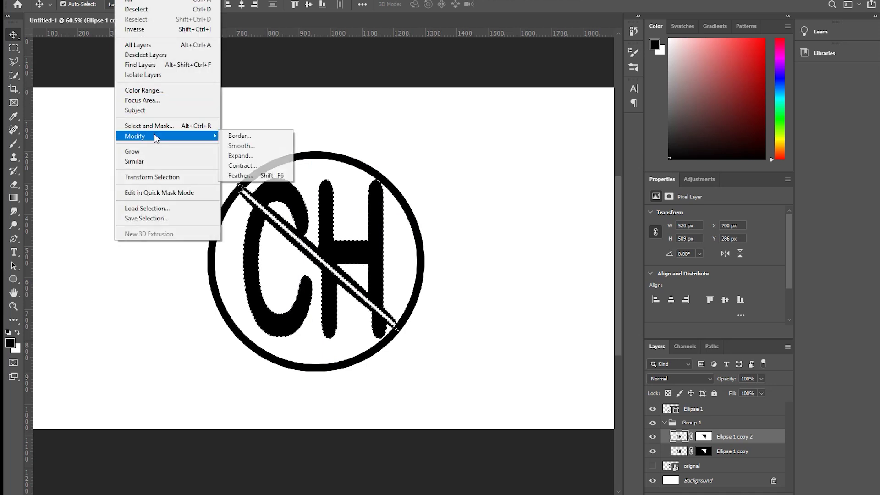
pyautogui.click(255, 155)
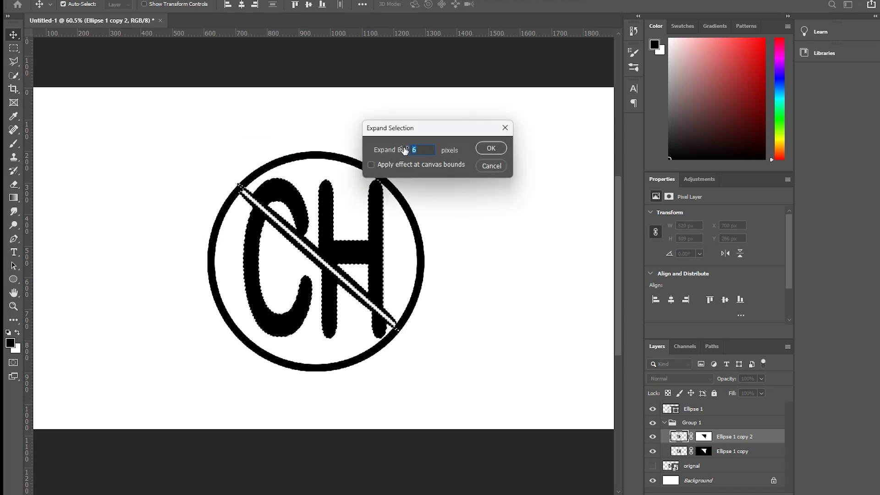
pyautogui.write('4')
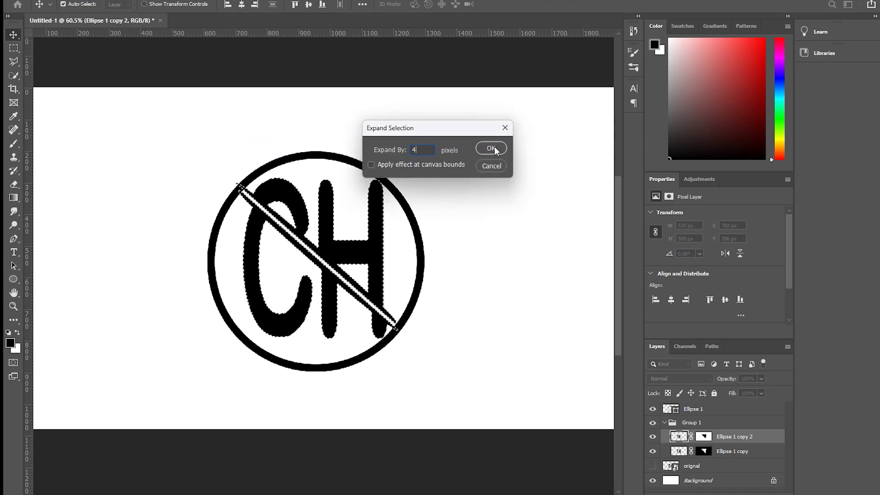
pyautogui.click(492, 148)
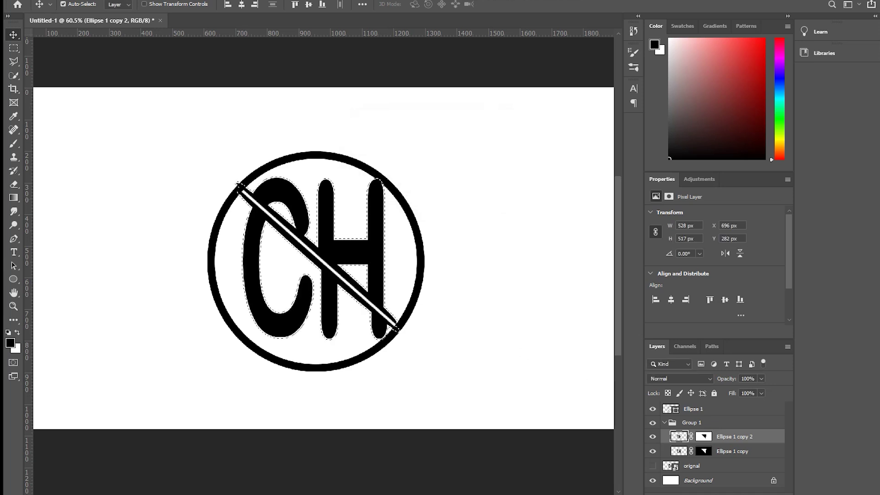
# - Invert the selection and add it as a layer mask on the circle, cutting a gap where the CH and slash meet it
pyautogui.hotkey('alt', 's')
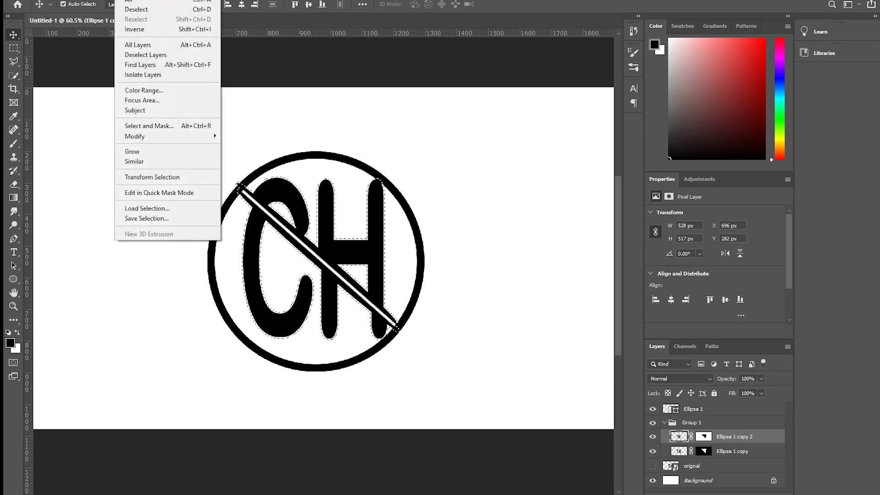
pyautogui.click(160, 34)
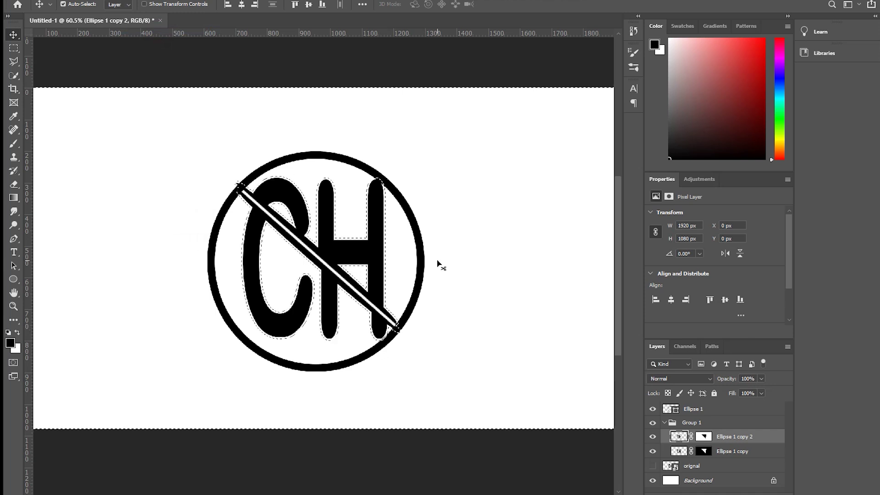
pyautogui.hotkey('alt', 'Tab')
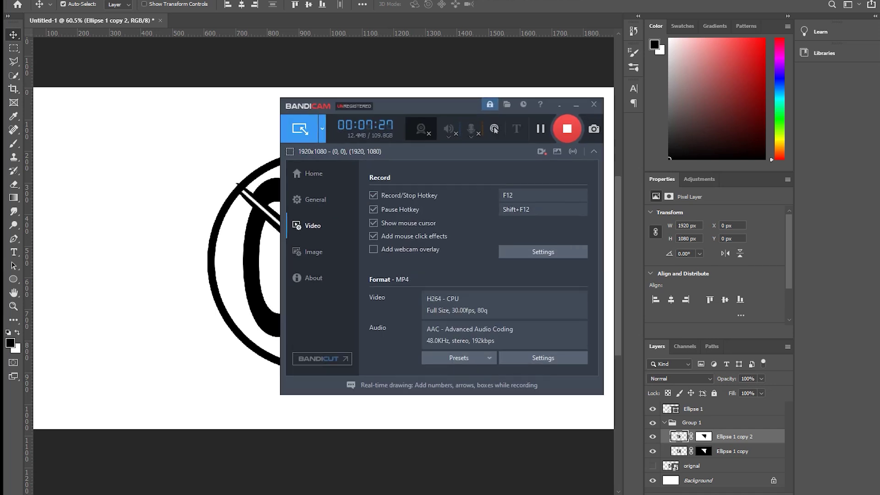
pyautogui.hotkey('alt', 'Tab')
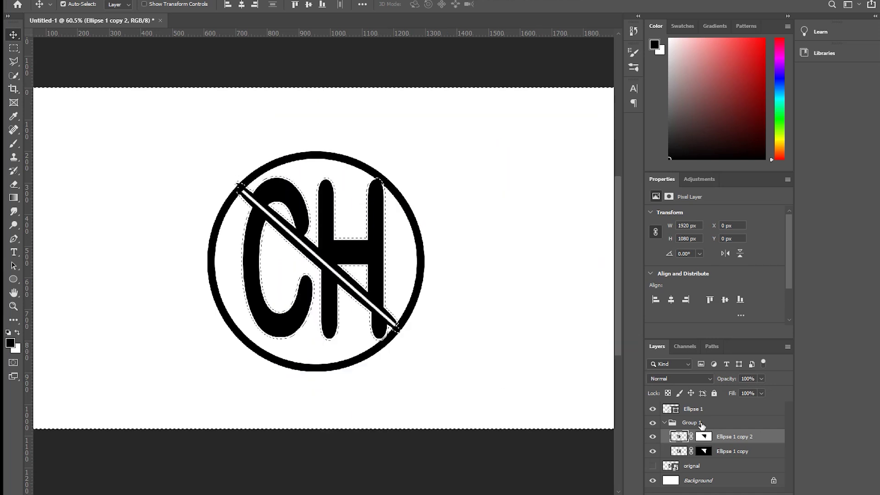
pyautogui.click(713, 411)
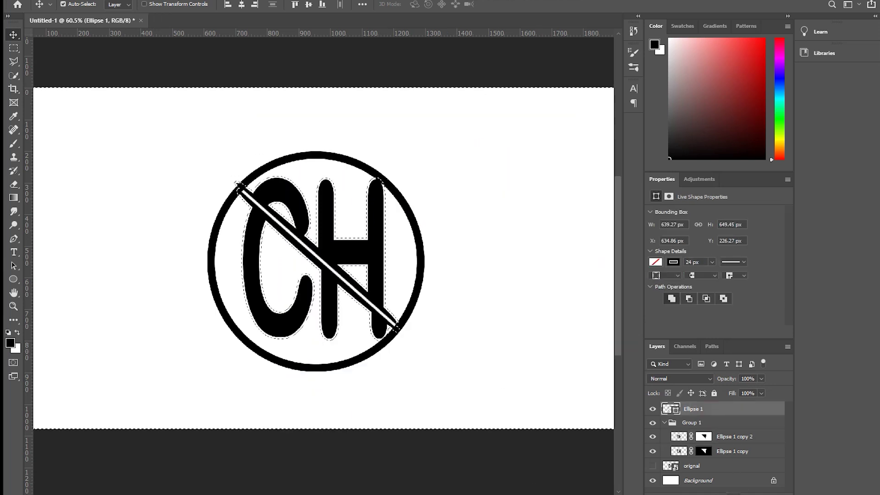
pyautogui.click(718, 493)
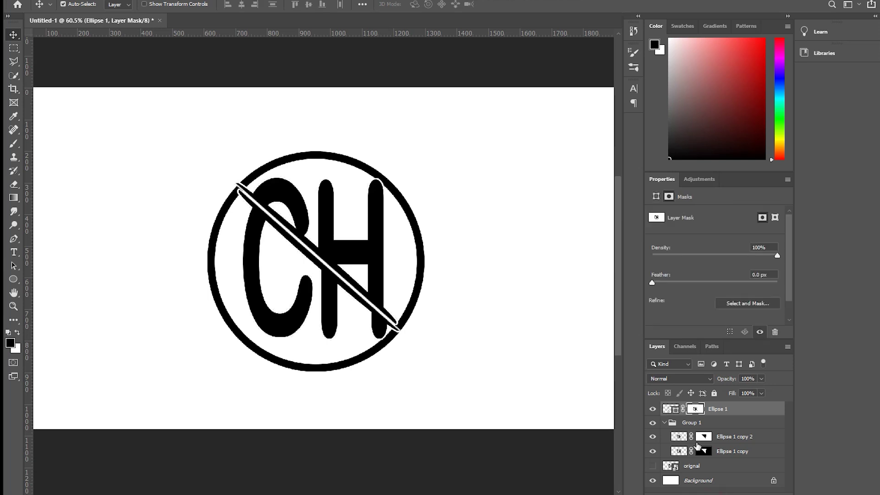
# - Place the pngtree-gleaming-golden-metal-texture-image_13859910 image above the upper half of the CH and clip it to that half
pyautogui.scroll(2, 403, 279)
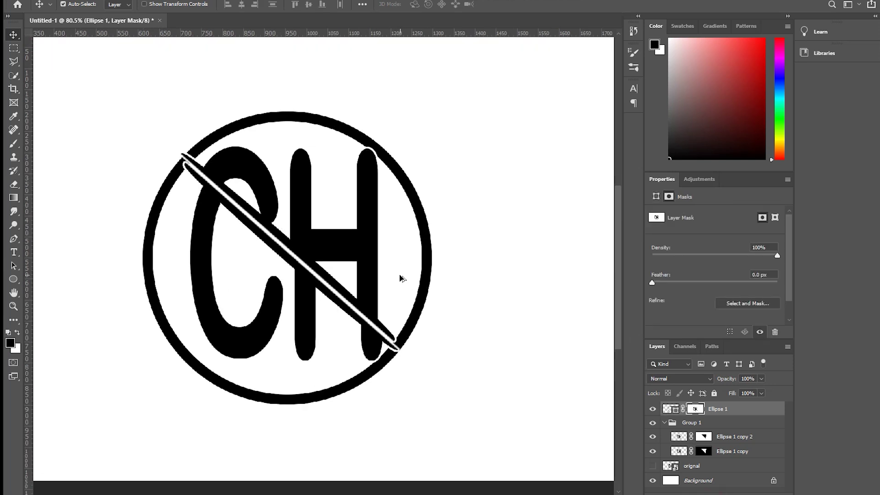
pyautogui.scroll(-4, 259, 252)
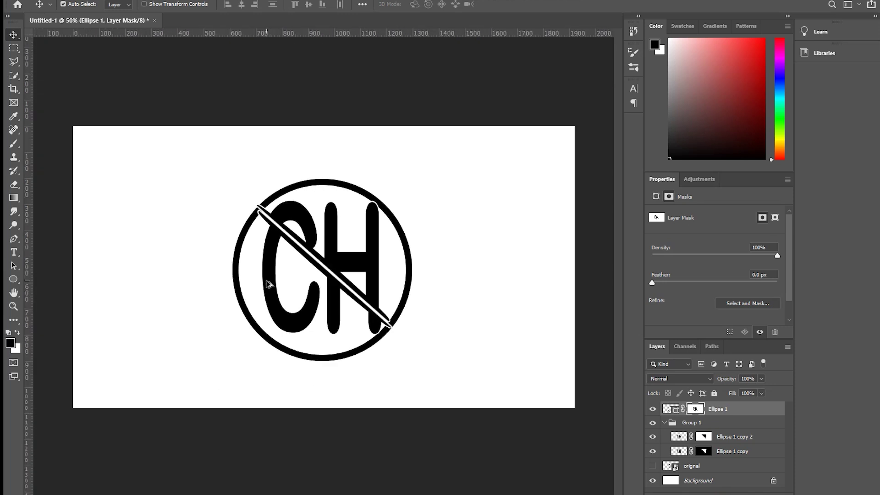
pyautogui.scroll(2, 309, 301)
pyautogui.scroll(-1, 309, 302)
pyautogui.click(719, 451)
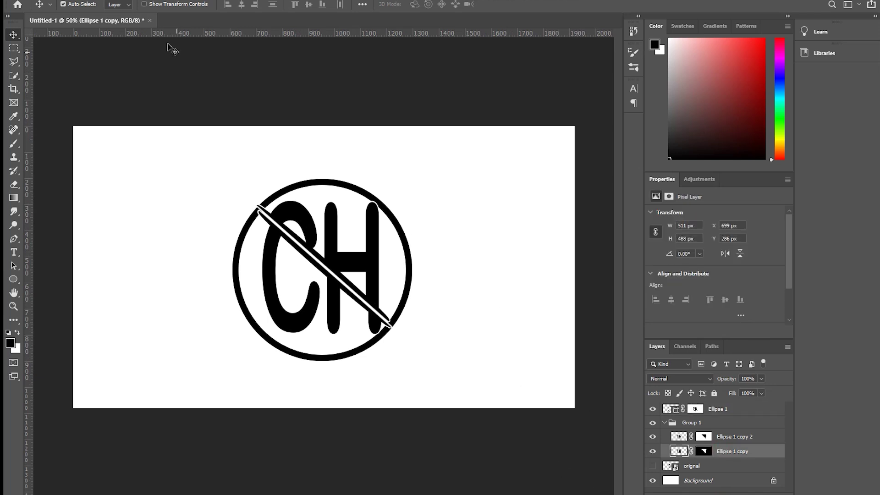
pyautogui.click(23, 0)
pyautogui.click(54, 192)
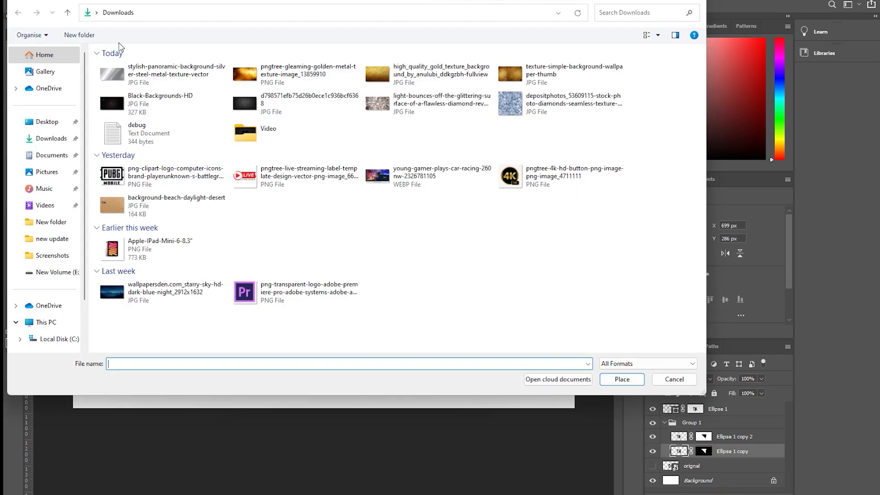
pyautogui.doubleClick(298, 87)
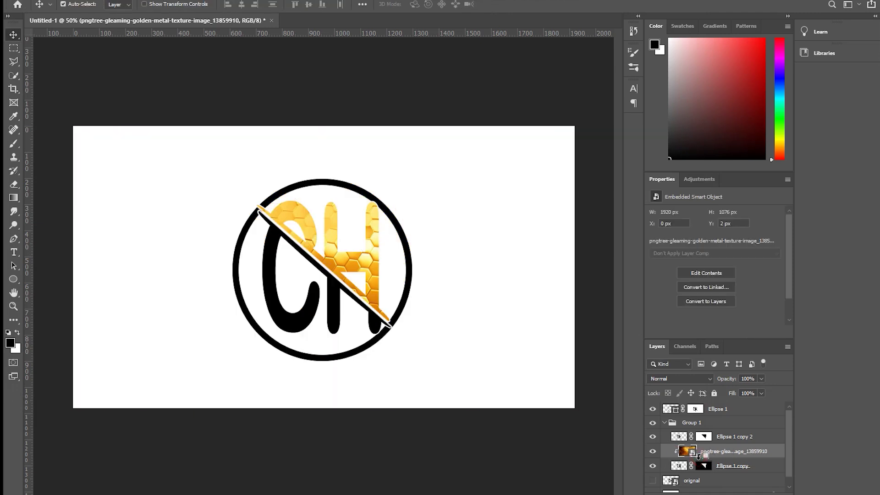
pyautogui.keyDown('alt'); pyautogui.click(699, 458); pyautogui.keyUp('alt')
# - Duplicate the golden texture, move the copy above the circle layer and clip it to the circle
pyautogui.hotkey('ctrl', 'j')
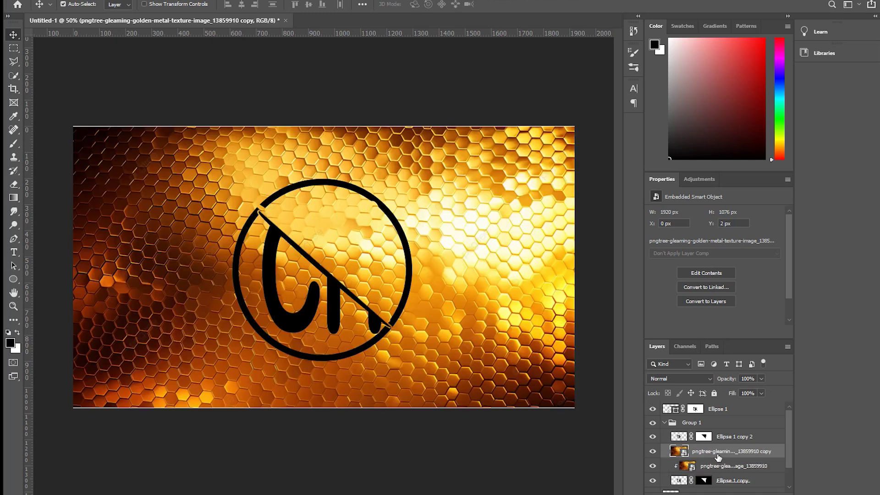
pyautogui.moveTo(714, 451); pyautogui.dragTo(713, 408)
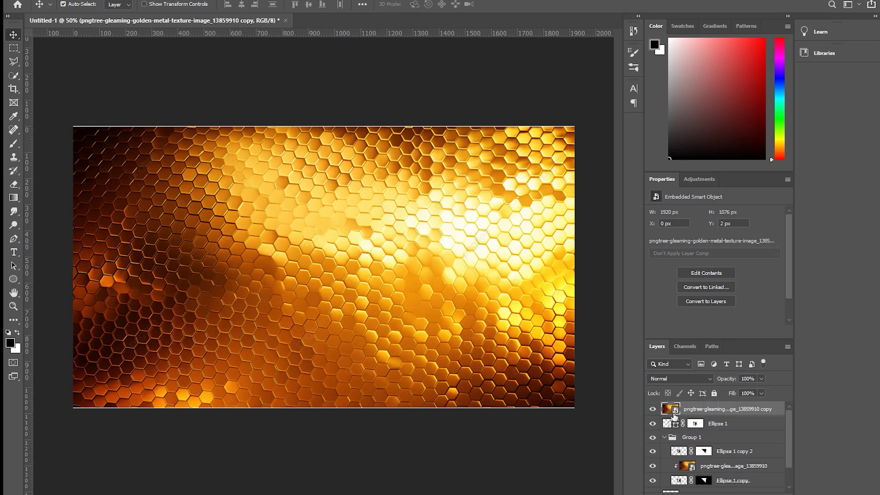
pyautogui.press('super')
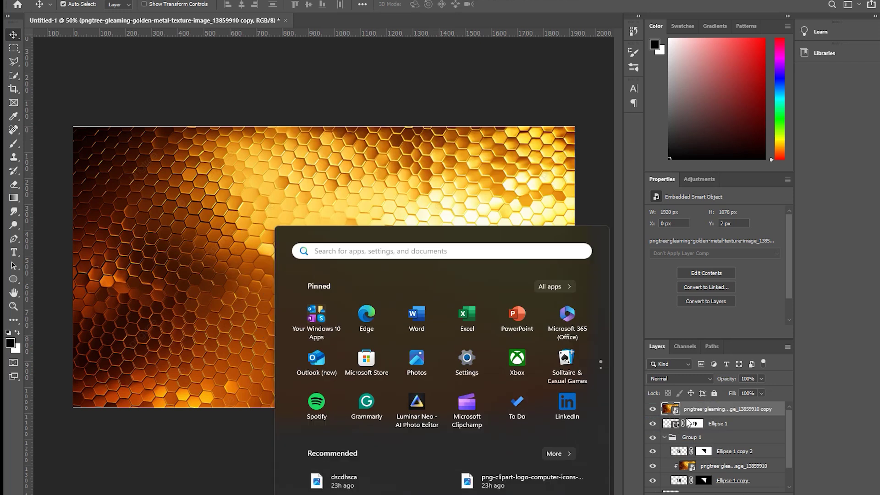
pyautogui.press('super')
pyautogui.keyDown('alt'); pyautogui.click(686, 412); pyautogui.keyUp('alt')
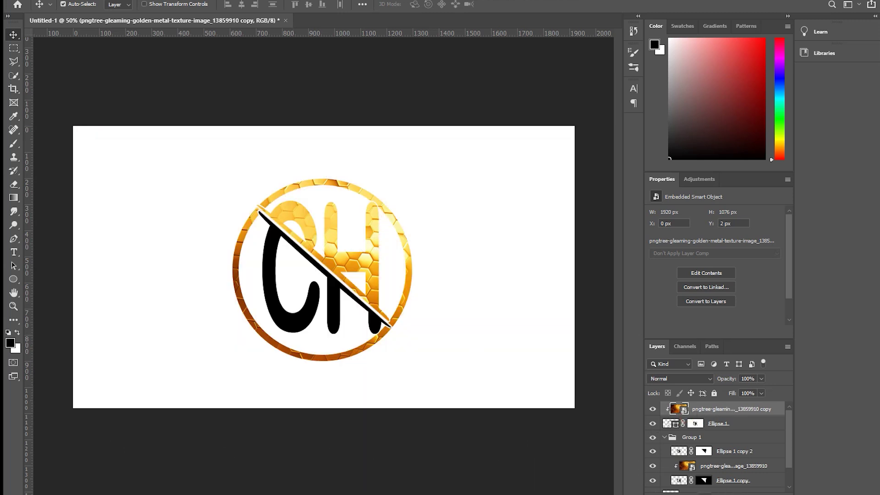
# - Add a layer mask to the circle's golden texture and paint it black over the upper-right arc with a hard 300 px brush
pyautogui.click(704, 493)
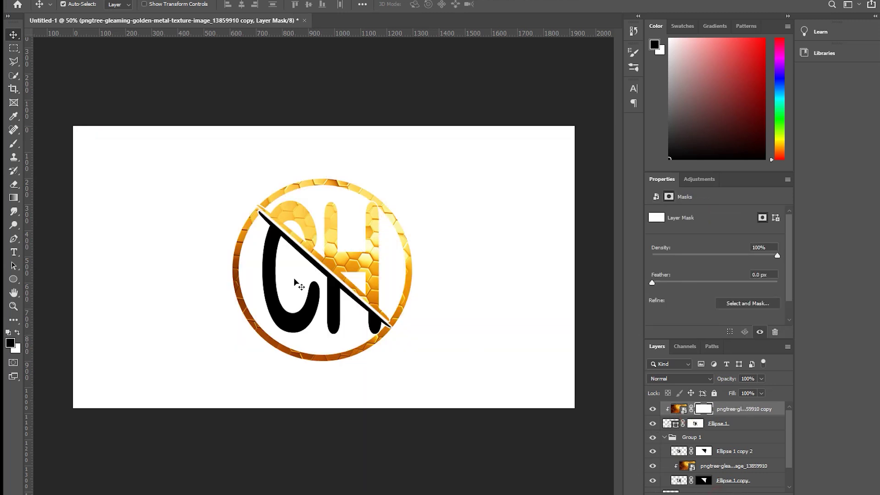
pyautogui.rightClick(18, 142)
pyautogui.click(52, 144)
pyautogui.click(68, 3)
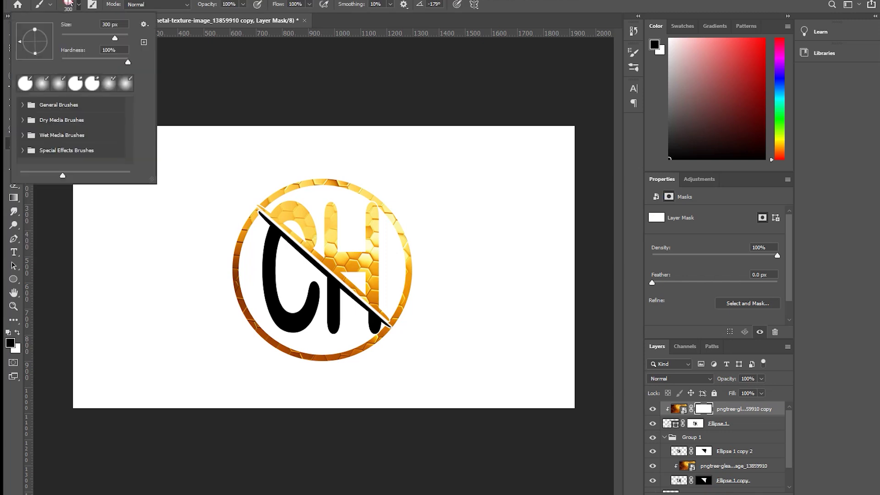
pyautogui.click(192, 66)
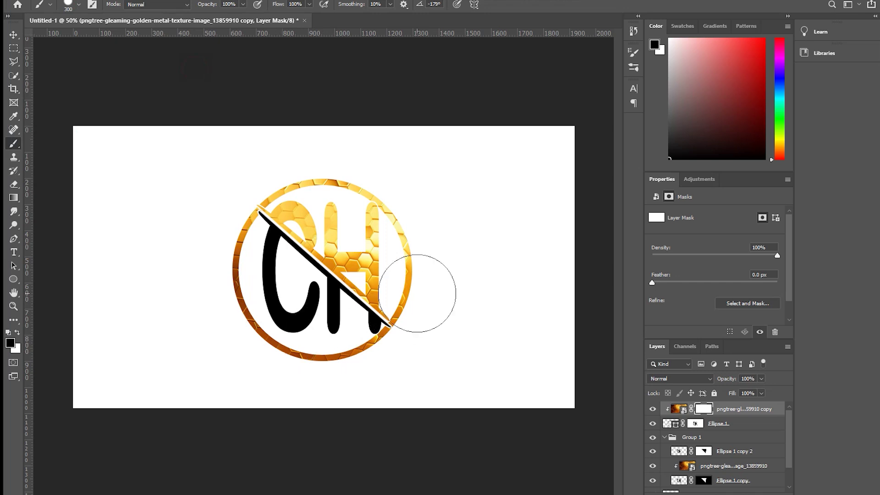
pyautogui.moveTo(428, 300)
pyautogui.mouseDown()
pyautogui.moveTo(435, 261)
pyautogui.moveTo(409, 202)
pyautogui.moveTo(338, 154)
pyautogui.moveTo(298, 153)
pyautogui.moveTo(285, 161)
pyautogui.moveTo(288, 177)
pyautogui.mouseUp()
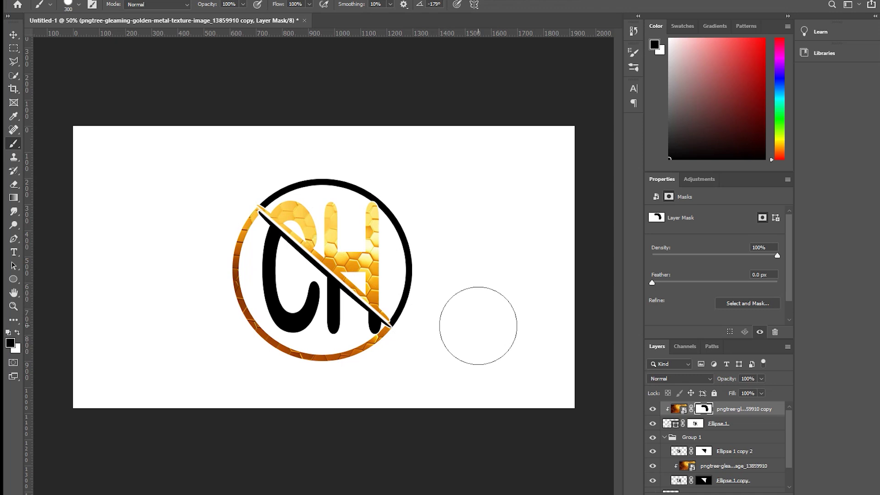
pyautogui.press('v')
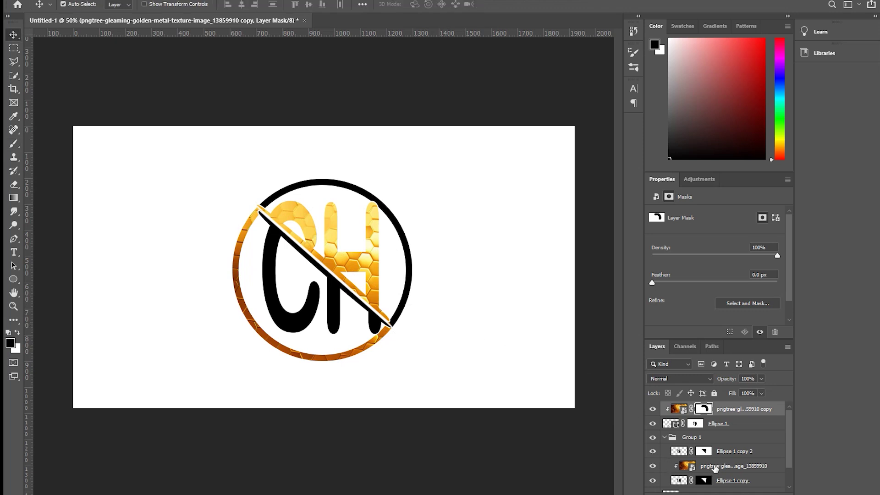
# - Place the d798571efb75d26b0ece1c936bcf6368 image above the lower half of the CH and clip it to that half
pyautogui.click(727, 452)
pyautogui.click(23, 1)
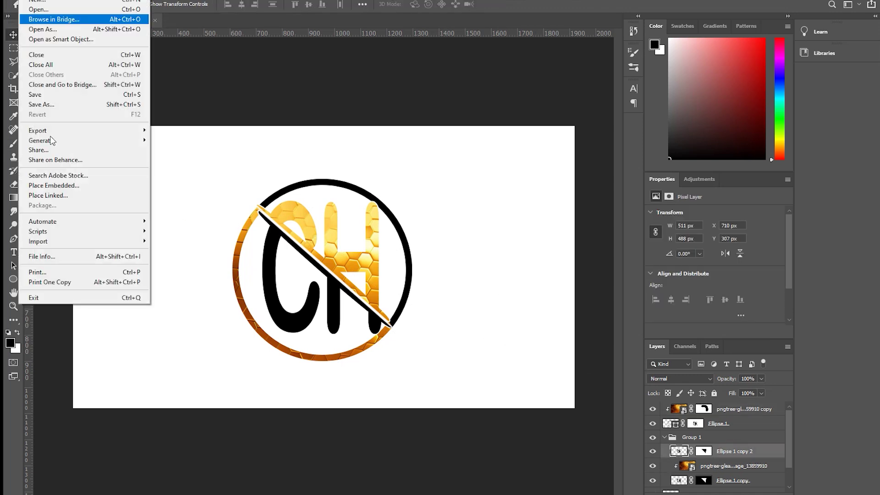
pyautogui.click(69, 185)
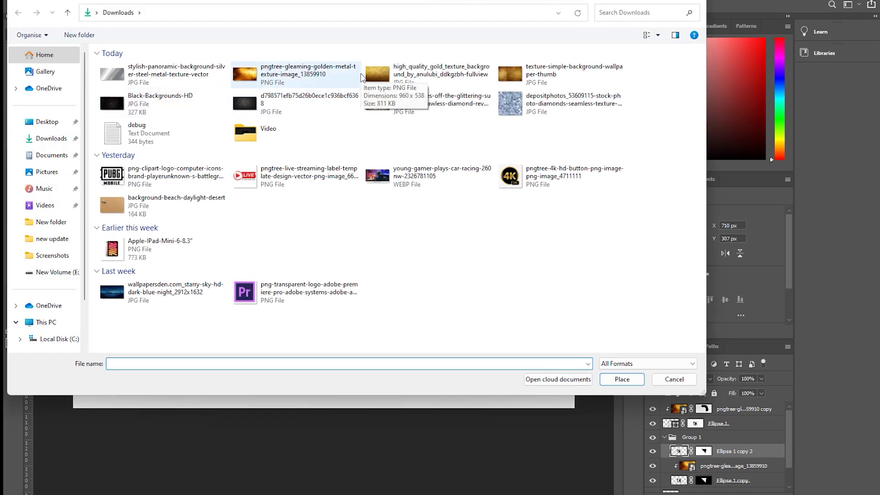
pyautogui.doubleClick(295, 110)
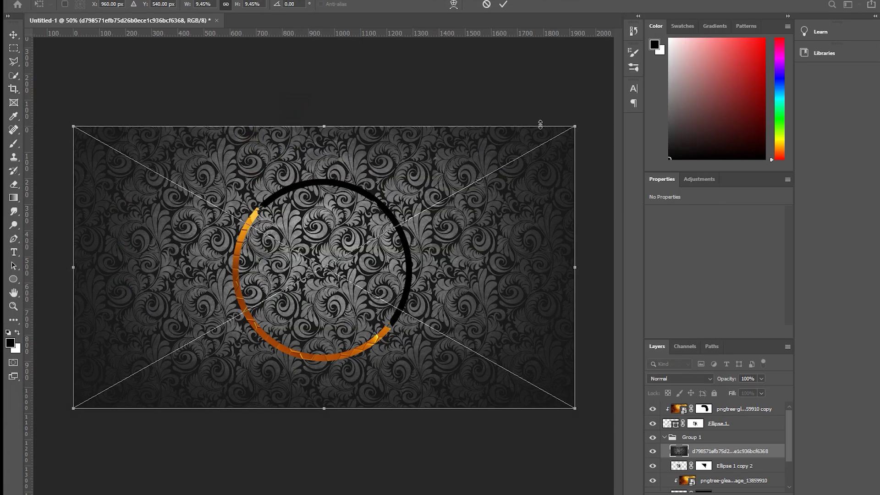
pyautogui.press('Return')
pyautogui.keyDown('alt'); pyautogui.click(697, 455); pyautogui.keyUp('alt')
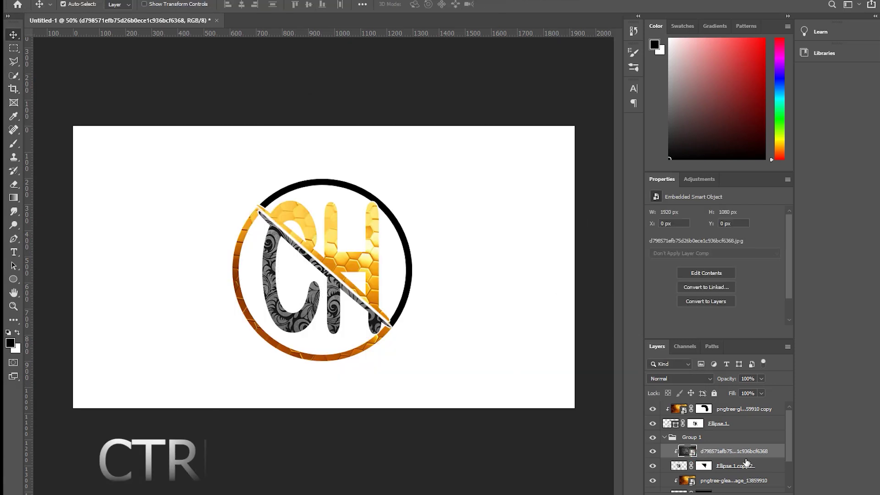
# - Duplicate the dark floral texture, move the copy above the circle's golden texture and clip it to the circle
pyautogui.hotkey('ctrl', 'j')
pyautogui.moveTo(742, 453); pyautogui.dragTo(741, 409)
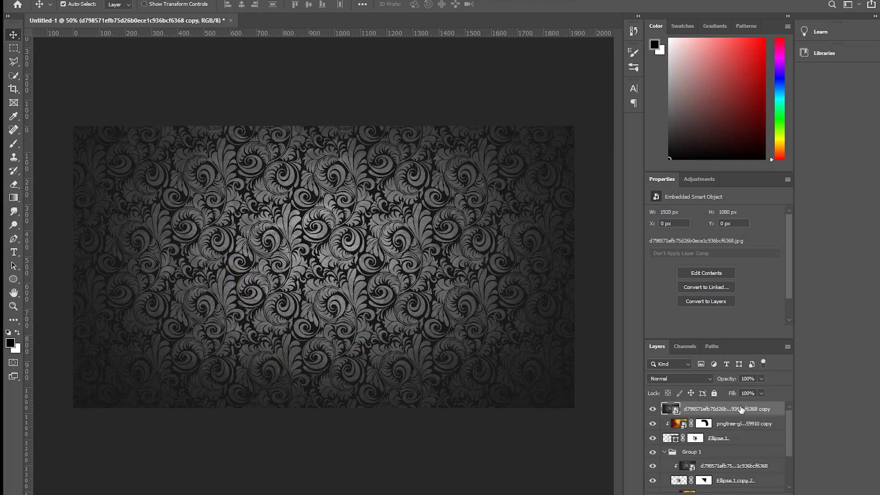
pyautogui.keyDown('alt'); pyautogui.click(693, 417); pyautogui.keyUp('alt')
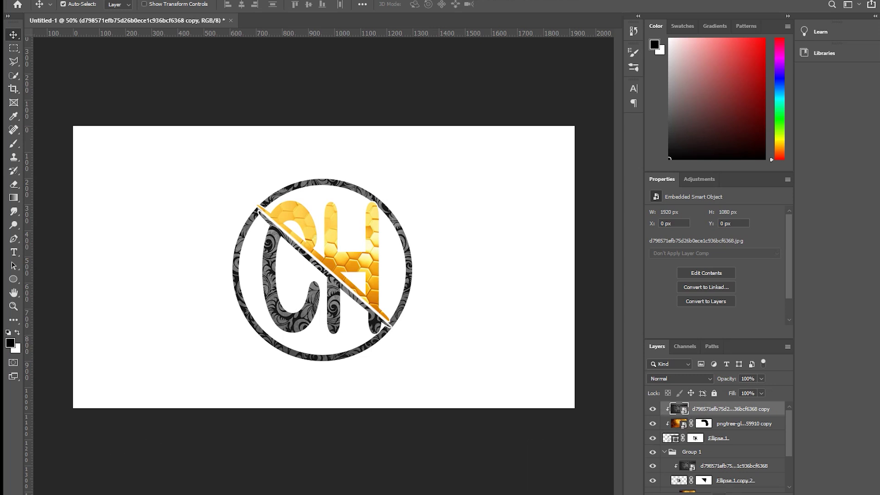
# - Add a layer mask to the circle's dark texture and paint it black over the lower-left arc with a 300 px brush
pyautogui.click(705, 494)
pyautogui.click(14, 144)
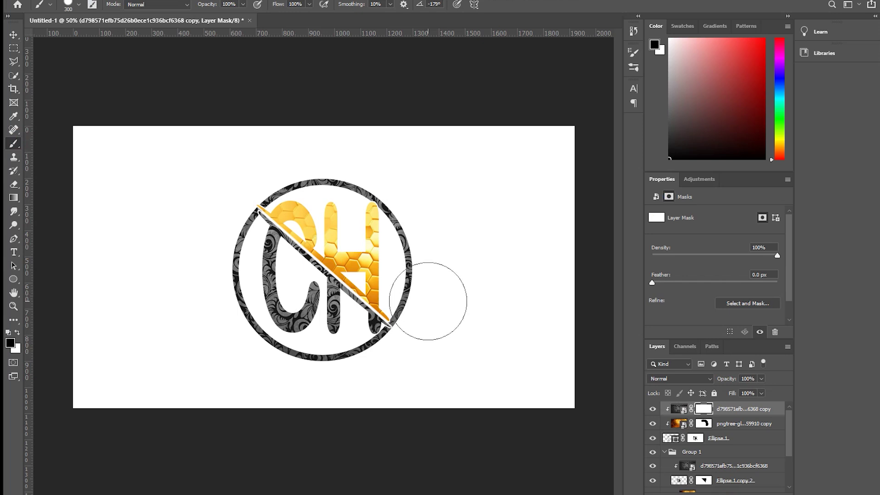
pyautogui.moveTo(385, 372)
pyautogui.mouseDown()
pyautogui.moveTo(346, 381)
pyautogui.moveTo(275, 375)
pyautogui.moveTo(225, 334)
pyautogui.moveTo(211, 276)
pyautogui.moveTo(223, 228)
pyautogui.mouseUp()
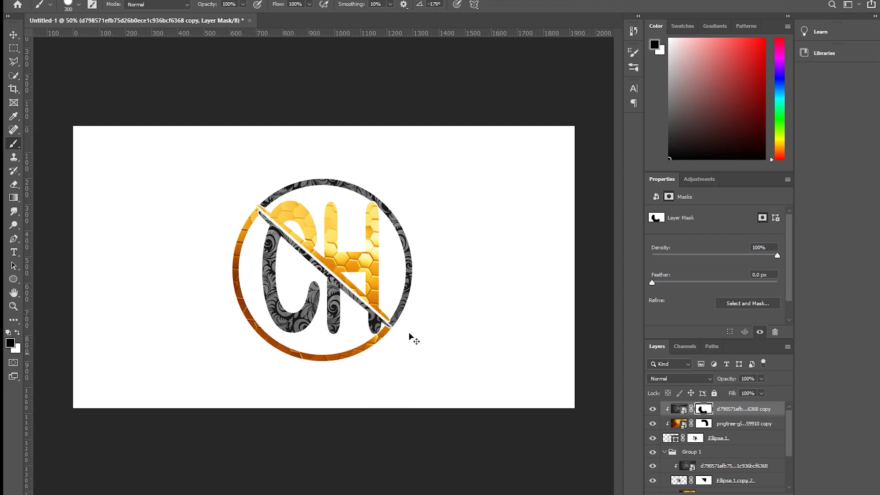
pyautogui.press('v')
# - Review the layer stack and check the logo with the orignal layer briefly shown
pyautogui.scroll(-3, 756, 466)
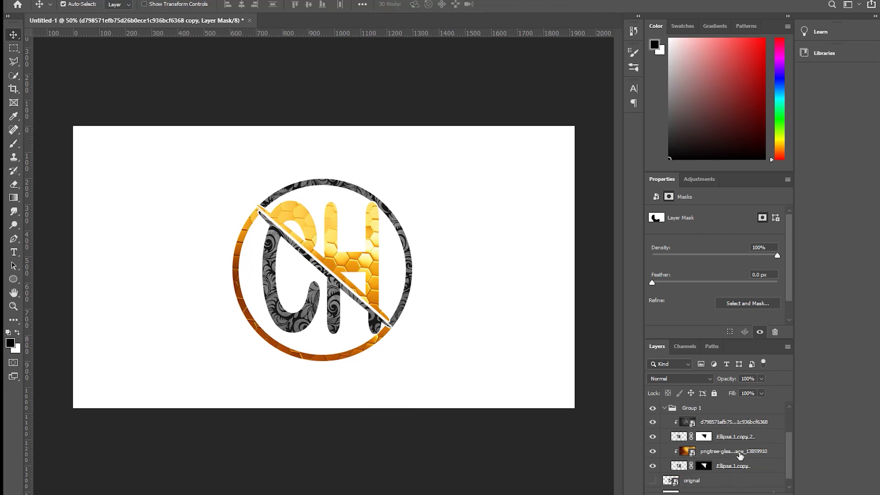
pyautogui.scroll(-1, 739, 456)
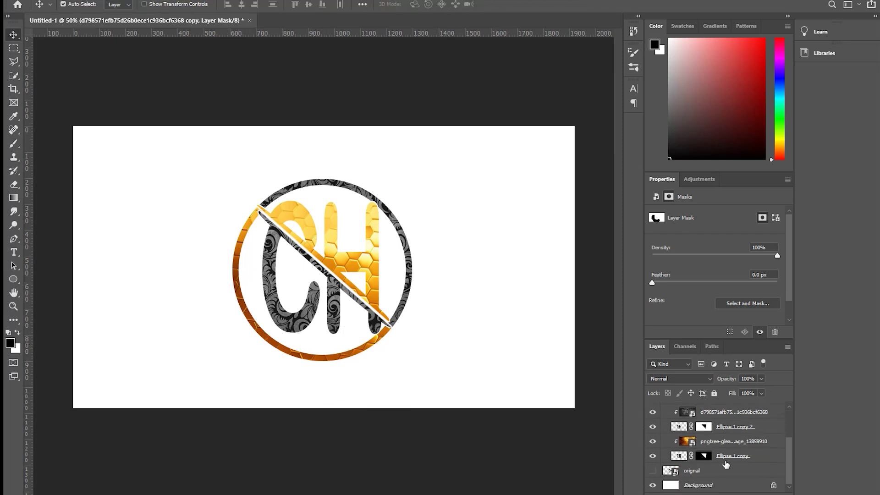
pyautogui.click(653, 471)
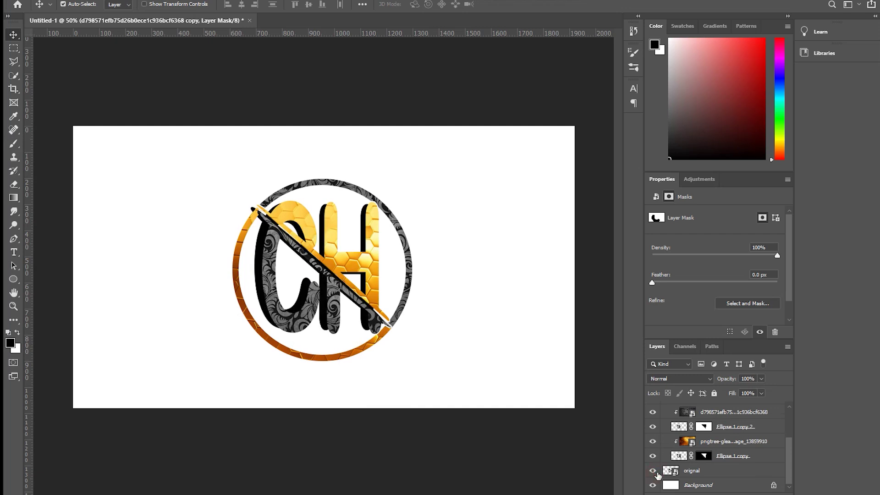
pyautogui.click(653, 471)
pyautogui.scroll(4, 678, 467)
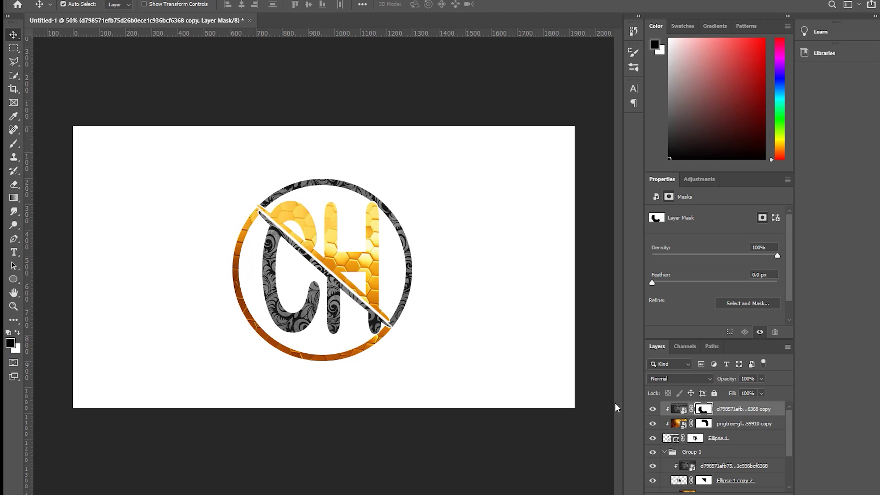
pyautogui.scroll(-1, 472, 337)
pyautogui.scroll(2, 471, 337)
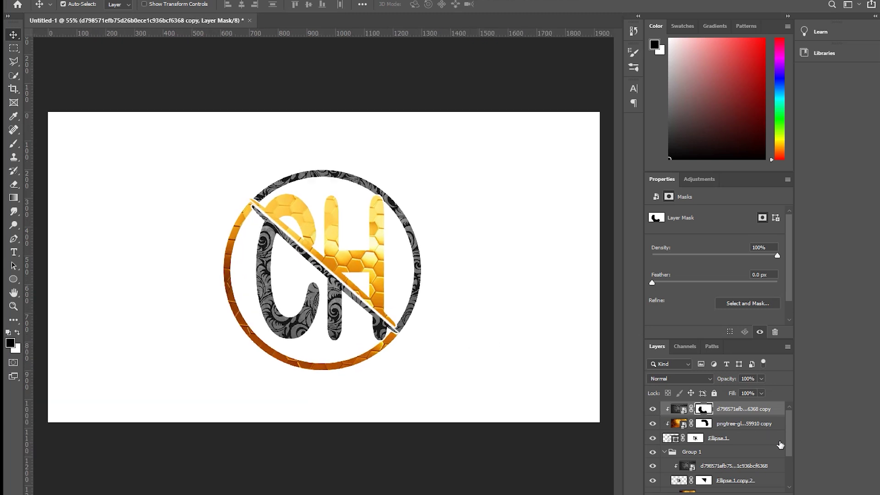
pyautogui.moveTo(788, 438)
pyautogui.mouseDown()
pyautogui.moveTo(788, 448)
pyautogui.moveTo(788, 429)
pyautogui.mouseUp()
pyautogui.click(510, 374)
pyautogui.scroll(-2, 708, 473)
pyautogui.scroll(2, 708, 473)
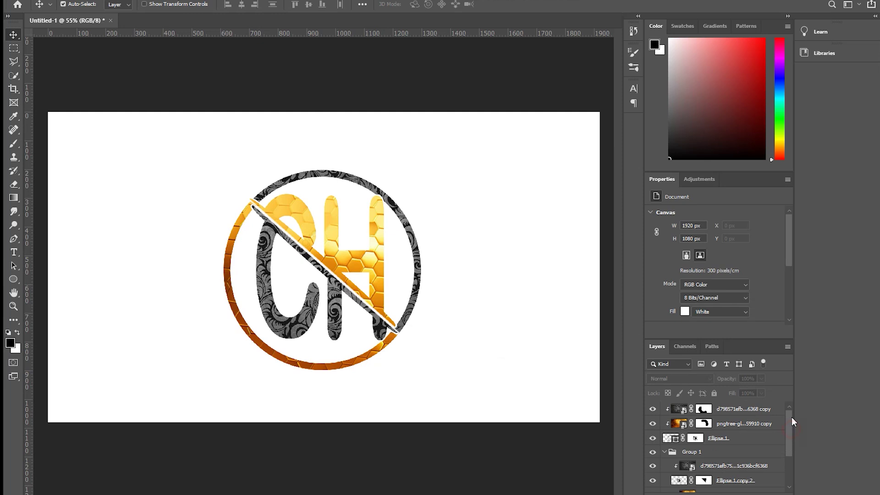
# - Group all layers from the circle's dark texture down to the orignal layer, and check the group by toggling its visibility
pyautogui.click(752, 410)
pyautogui.moveTo(791, 447); pyautogui.dragTo(789, 487)
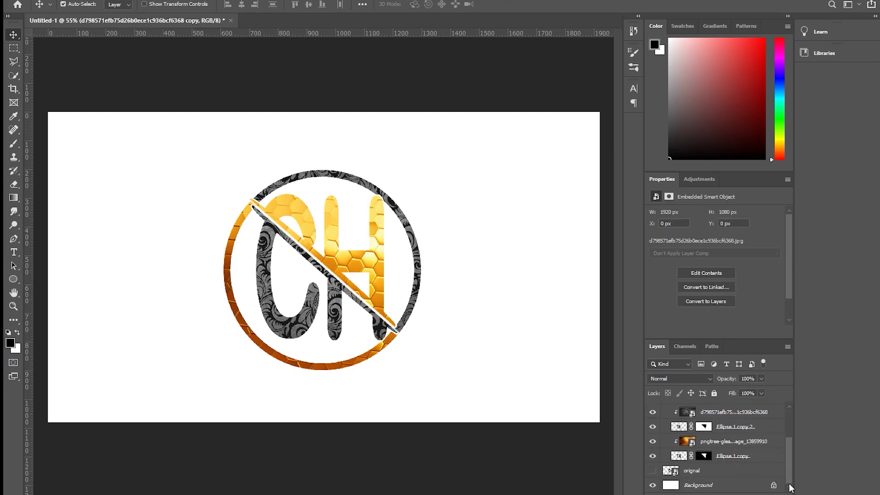
pyautogui.click(734, 470)
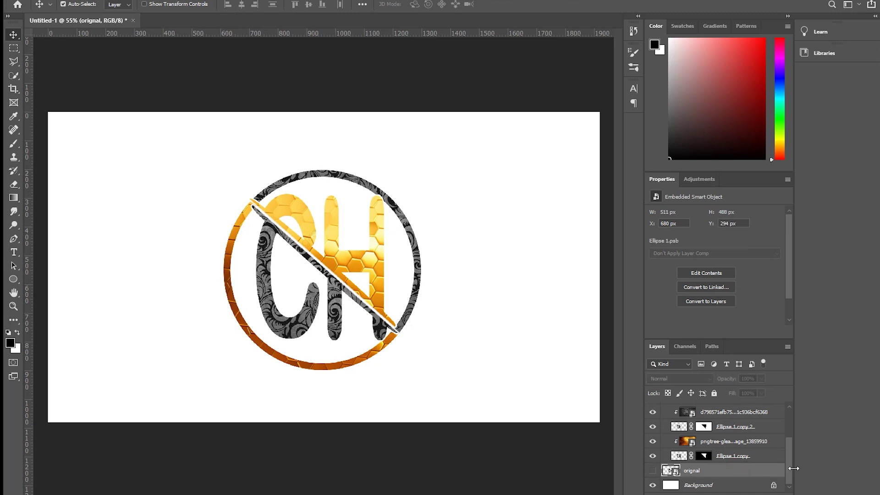
pyautogui.moveTo(790, 468); pyautogui.dragTo(789, 431)
pyautogui.keyDown('shift'); pyautogui.click(733, 407); pyautogui.keyUp('shift')
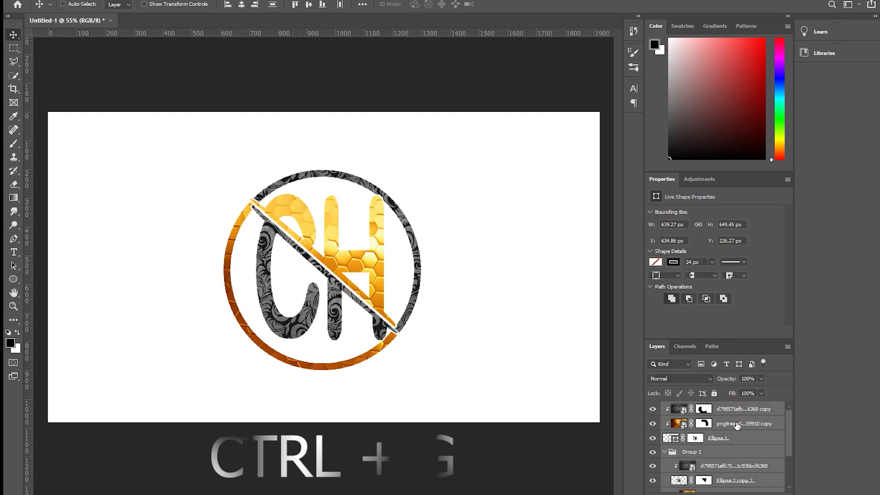
pyautogui.hotkey('ctrl', 'g')
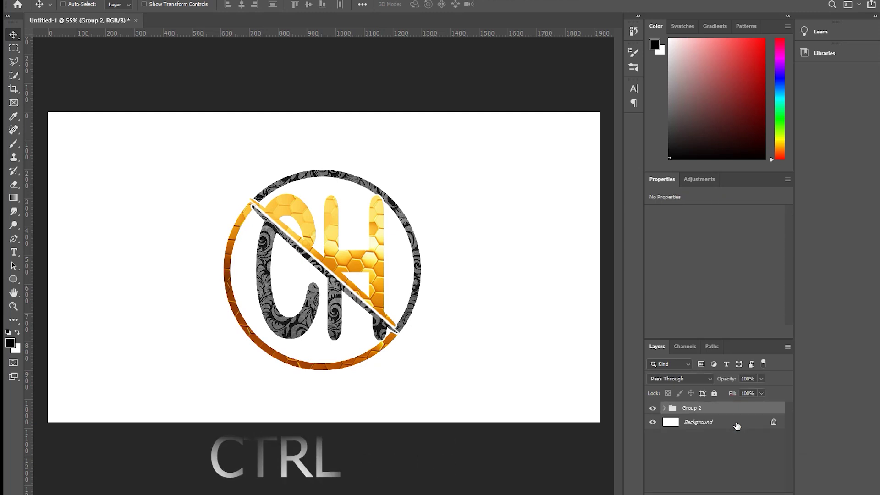
pyautogui.click(649, 408)
pyautogui.click(649, 408)
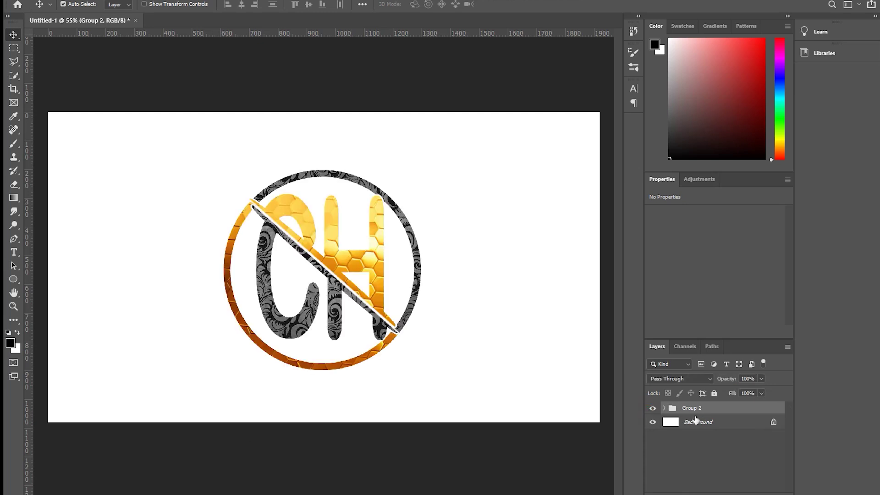
# - Centre the logo group vertically and horizontally on the Background layer
pyautogui.keyDown('shift'); pyautogui.click(704, 422); pyautogui.keyUp('shift')
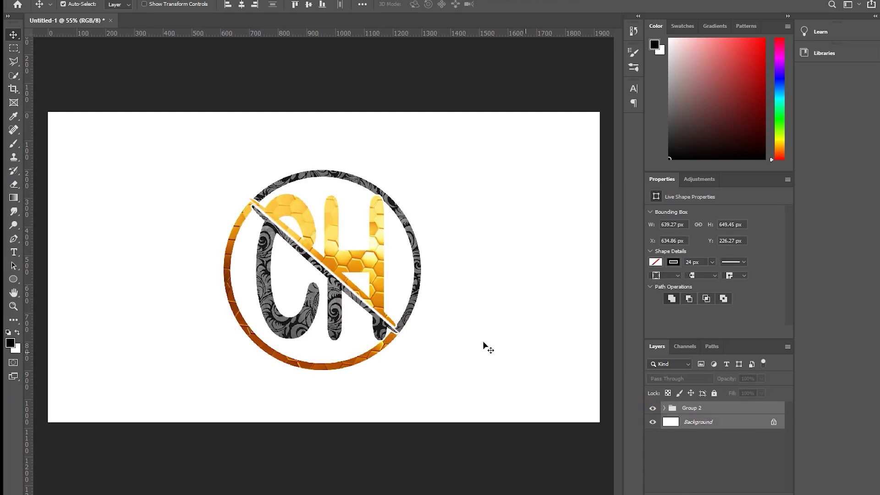
pyautogui.click(308, 4)
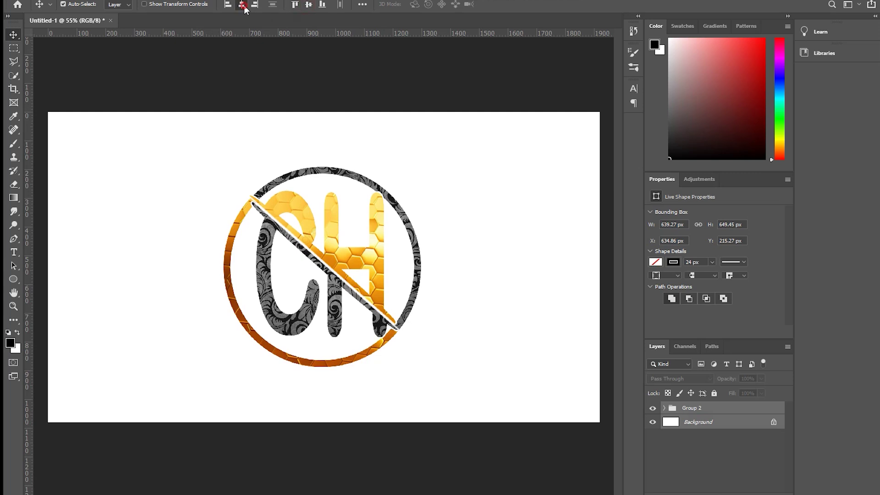
pyautogui.click(241, 4)
# - Place the Black-Backgrounds-HD image directly above the Background layer, beneath the logo group
pyautogui.click(718, 422)
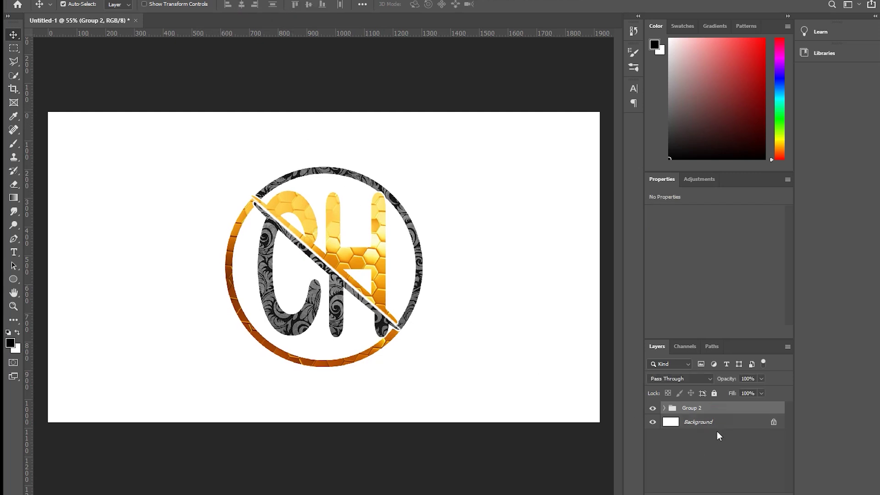
pyautogui.hotkey('alt', 'f')
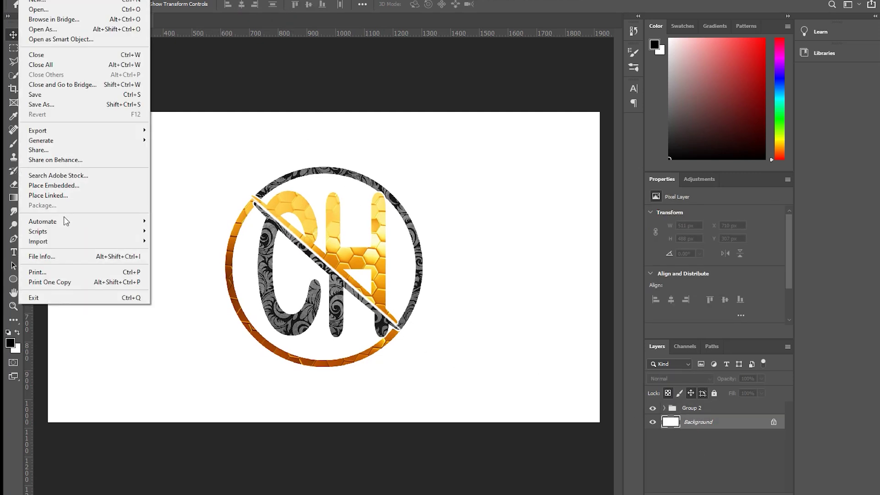
pyautogui.click(83, 185)
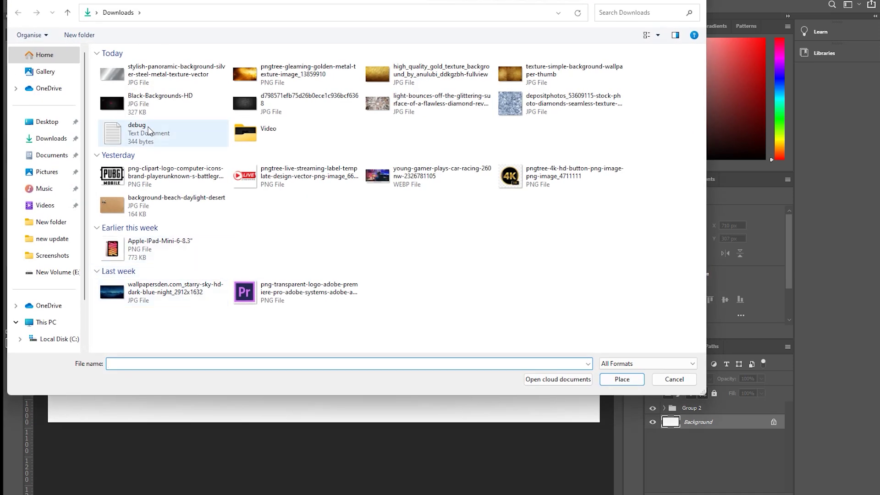
pyautogui.click(167, 106)
pyautogui.doubleClick(166, 107)
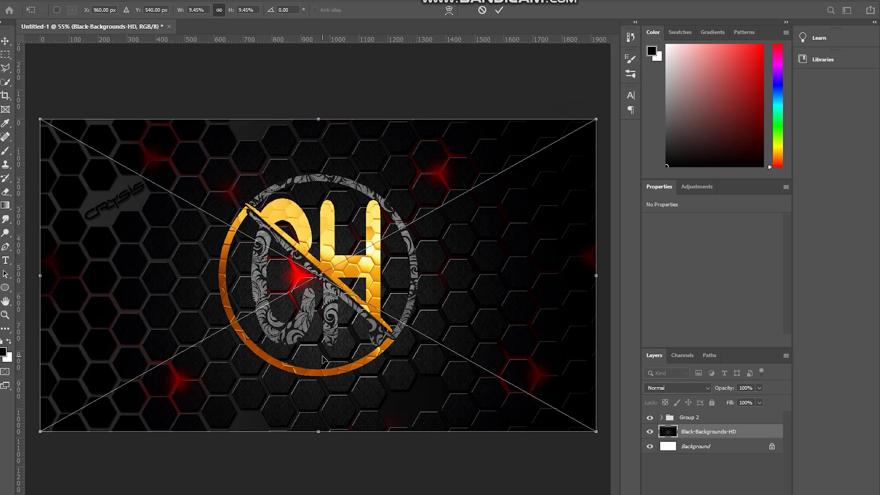
# - Enlarge the black hexagon image to about 3120 × 1682 px and shift it to about X -567, Y -389 px
pyautogui.keyDown('alt'); pyautogui.scroll(-2, 339, 346); pyautogui.keyUp('alt')
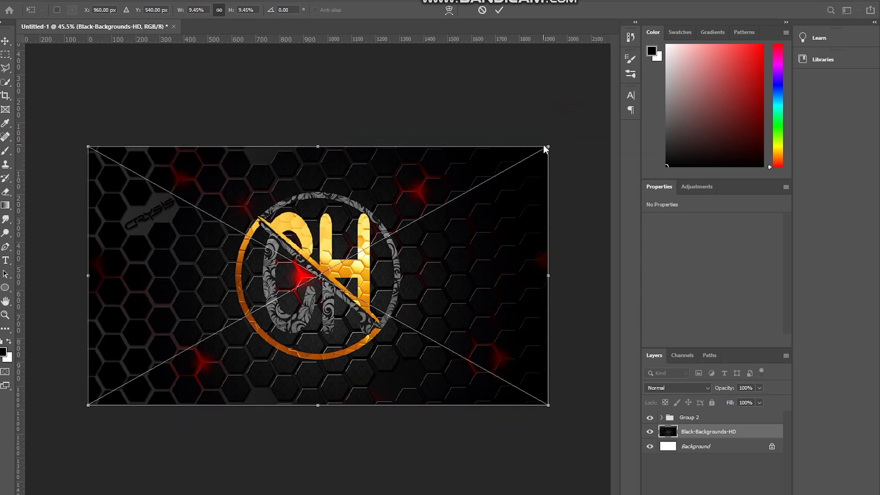
pyautogui.moveTo(547, 147); pyautogui.dragTo(691, 76)
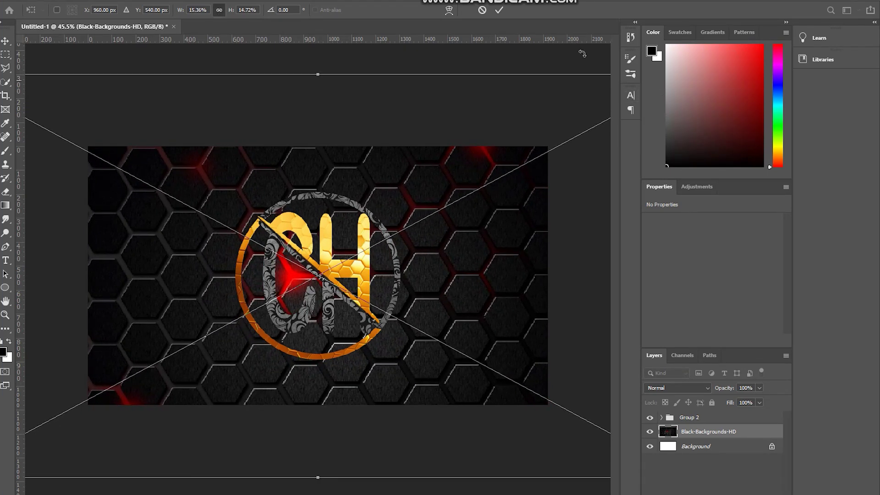
pyautogui.click(501, 10)
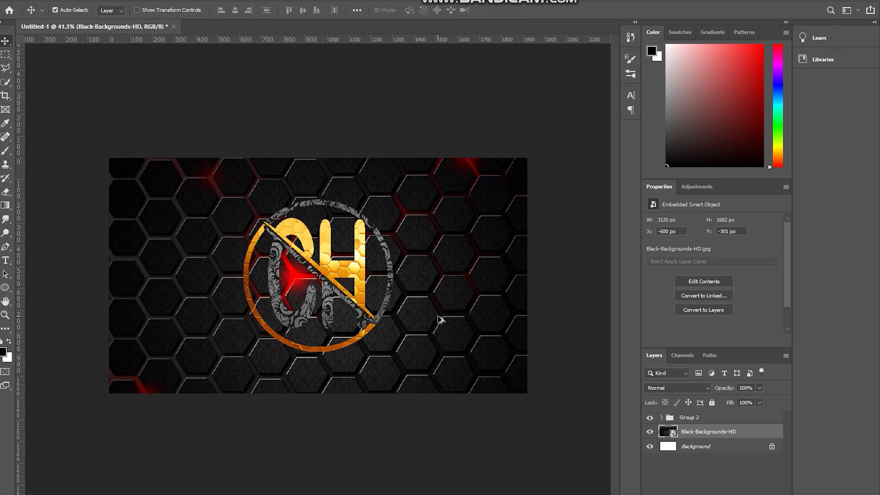
pyautogui.hotkey('ctrl', '0')
pyautogui.moveTo(434, 311); pyautogui.dragTo(440, 288)
pyautogui.hotkey('ctrl', '+')
pyautogui.hotkey('ctrl', '0')
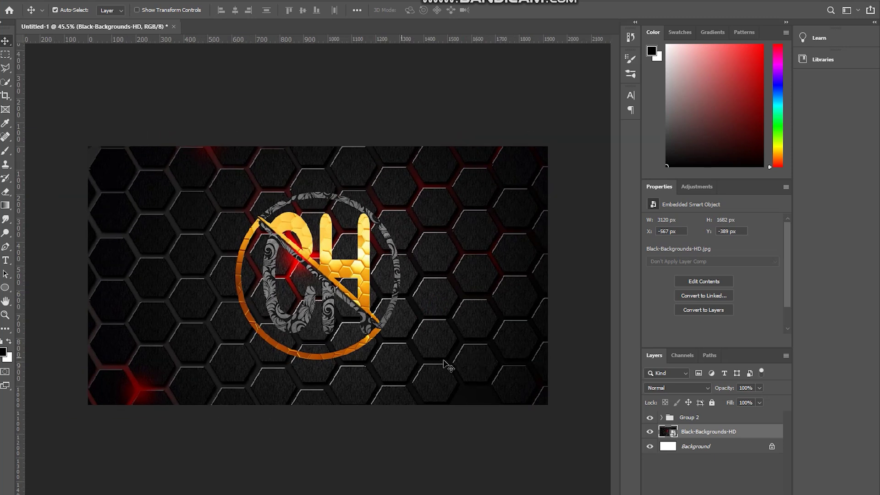
# - Add a drop shadow to the logo group with a distance of 15 px and a size of 21 px
pyautogui.click(711, 419)
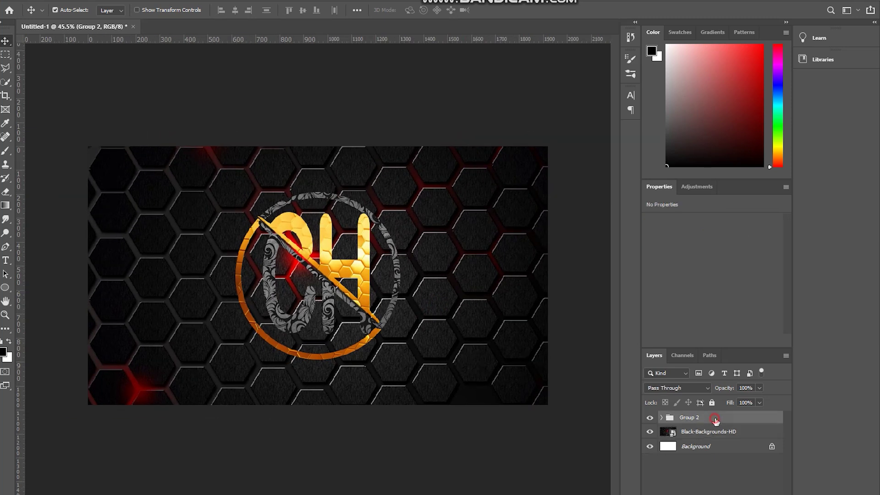
pyautogui.doubleClick(764, 419)
pyautogui.click(488, 455)
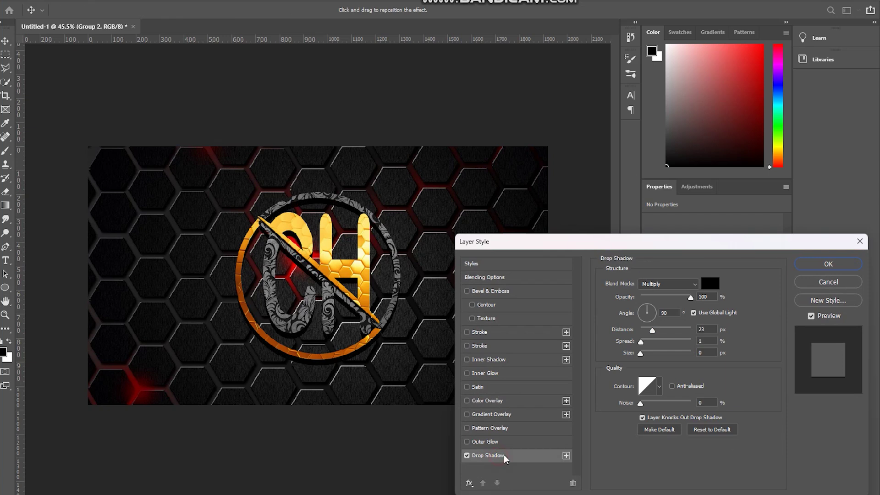
pyautogui.click(640, 354)
pyautogui.moveTo(634, 356); pyautogui.dragTo(651, 336)
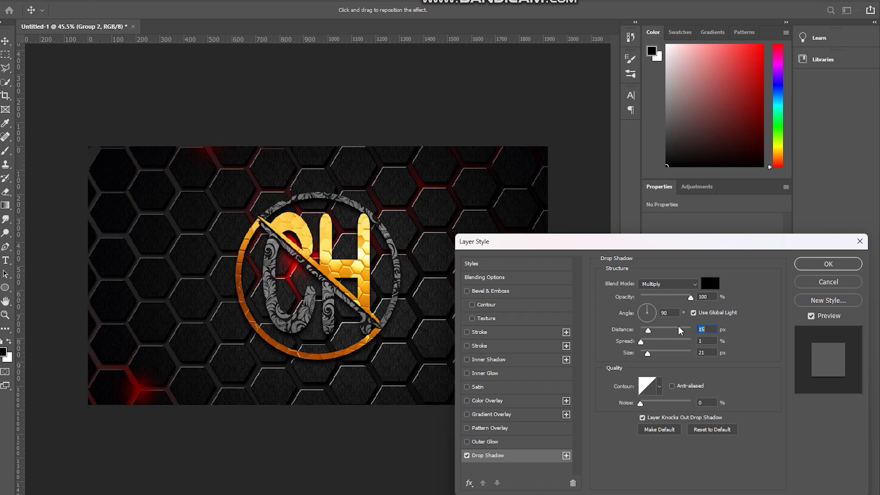
# - Add an outside stroke to the logo group and set its size to 1 px
pyautogui.click(492, 331)
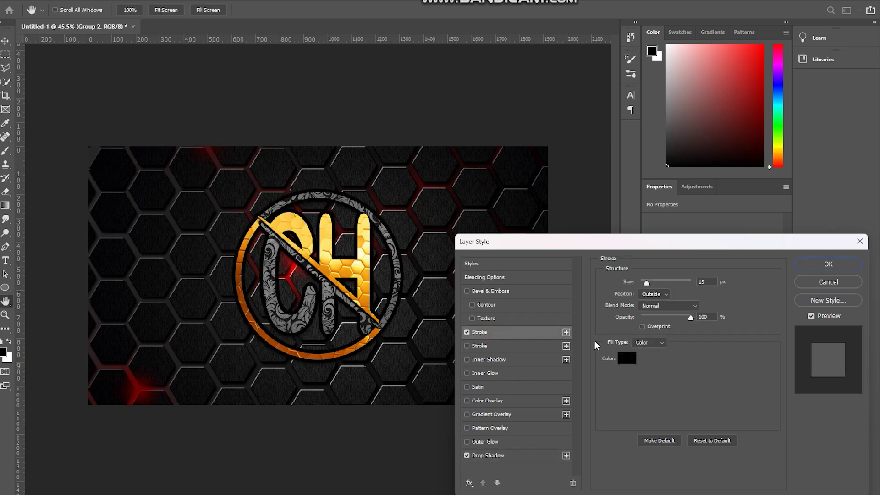
pyautogui.click(706, 281)
pyautogui.write('1')
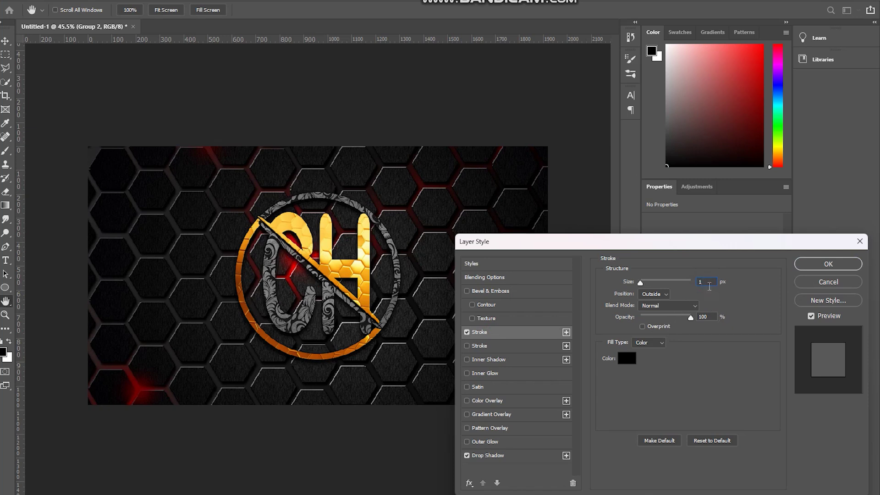
# - Try white (ffffff) as the colour of the logo group's stroke
pyautogui.click(627, 358)
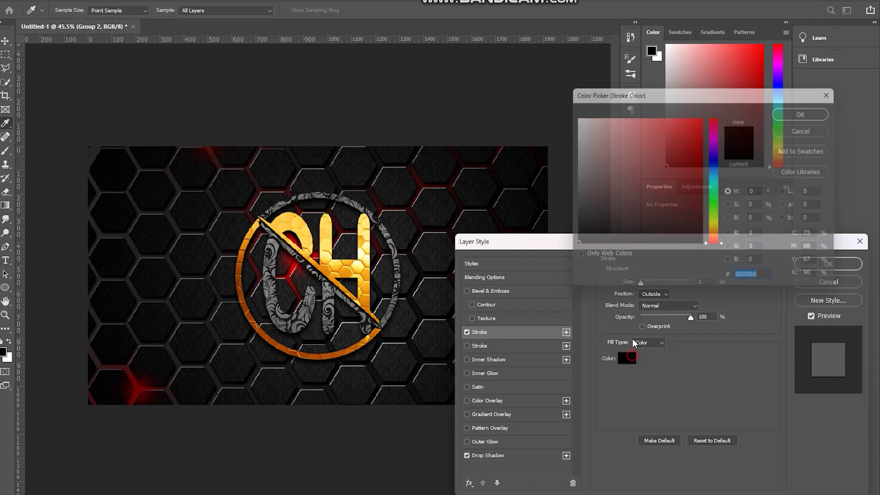
pyautogui.moveTo(646, 201); pyautogui.dragTo(534, 94)
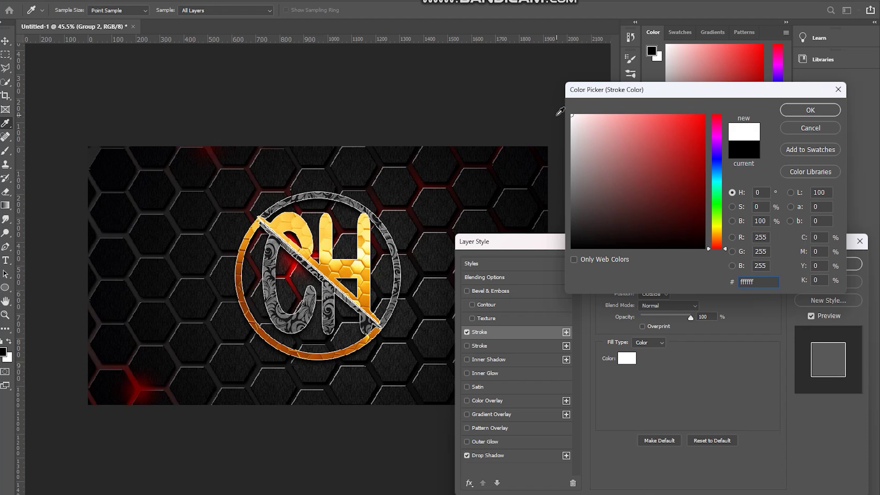
pyautogui.click(808, 111)
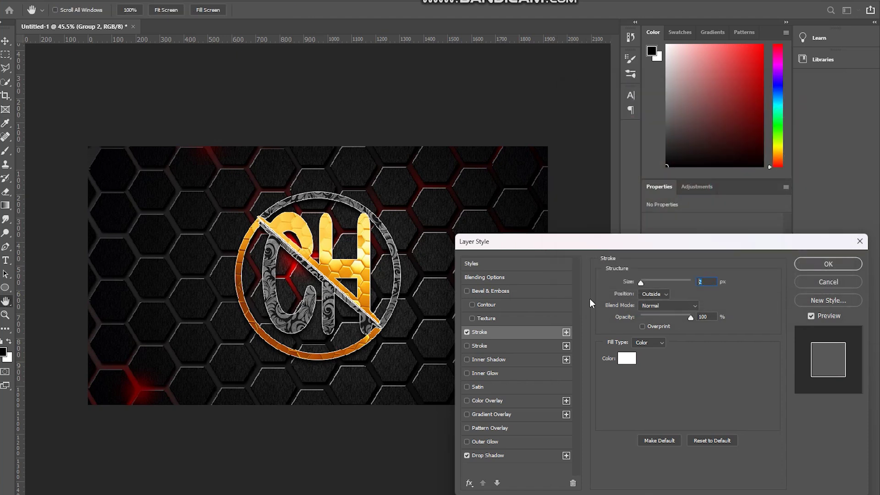
# - Set the logo group's stroke to 1 px in black (000000) and apply the layer style
pyautogui.write('1')
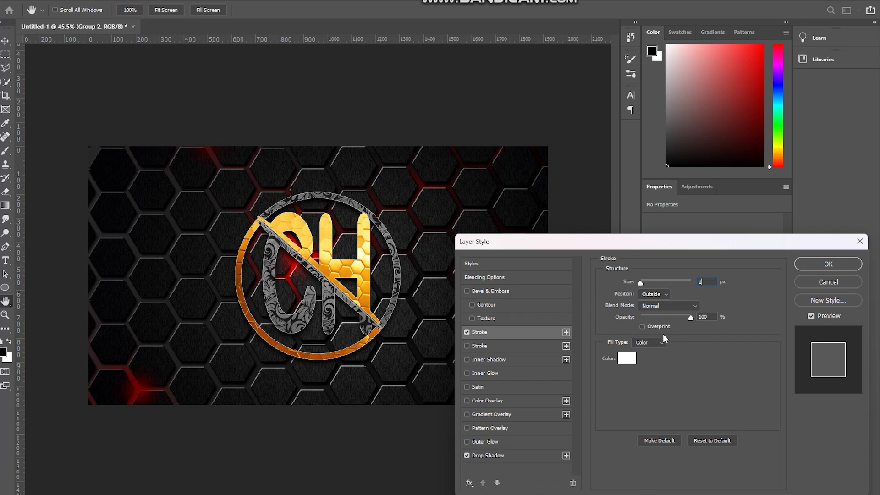
pyautogui.click(628, 359)
pyautogui.write('000000')
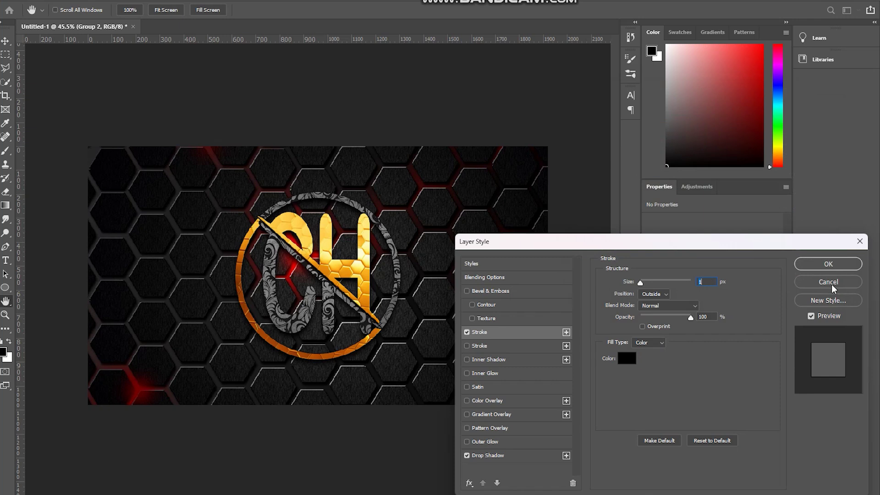
pyautogui.click(833, 263)
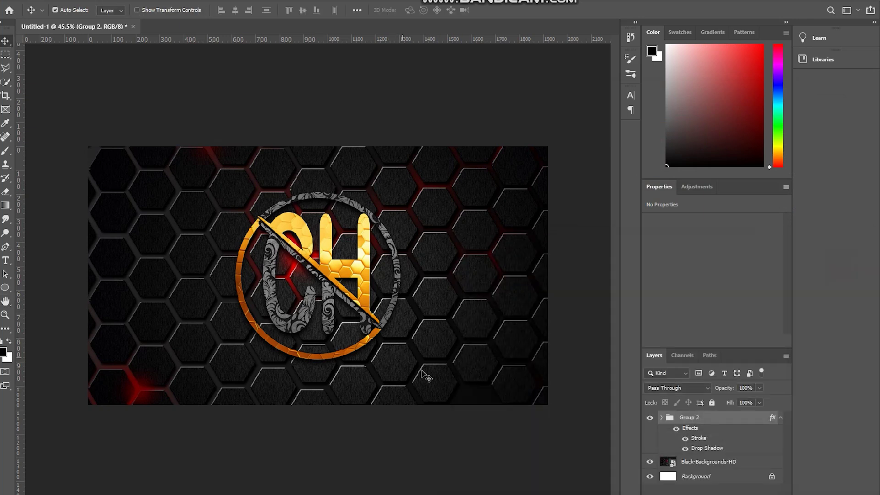
# - Apply a Gaussian Blur with a radius of 18.0 pixels to the Black-Backgrounds-HD layer
pyautogui.click(494, 385)
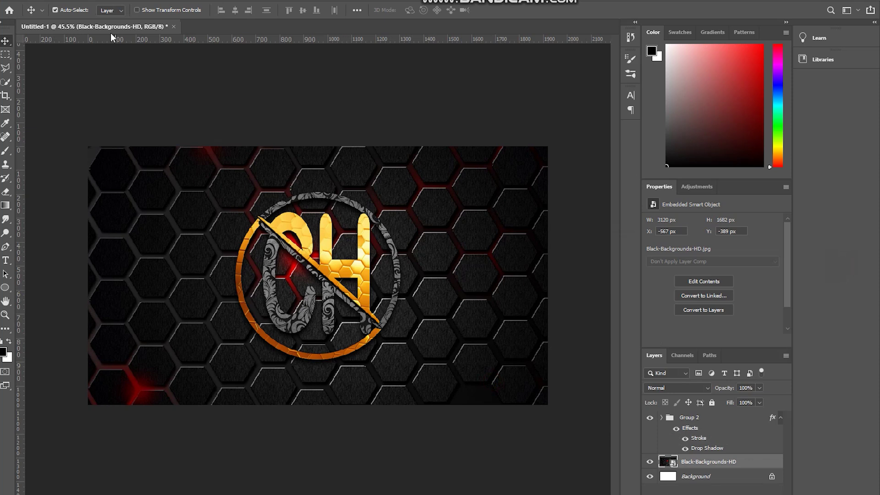
pyautogui.click(138, 2)
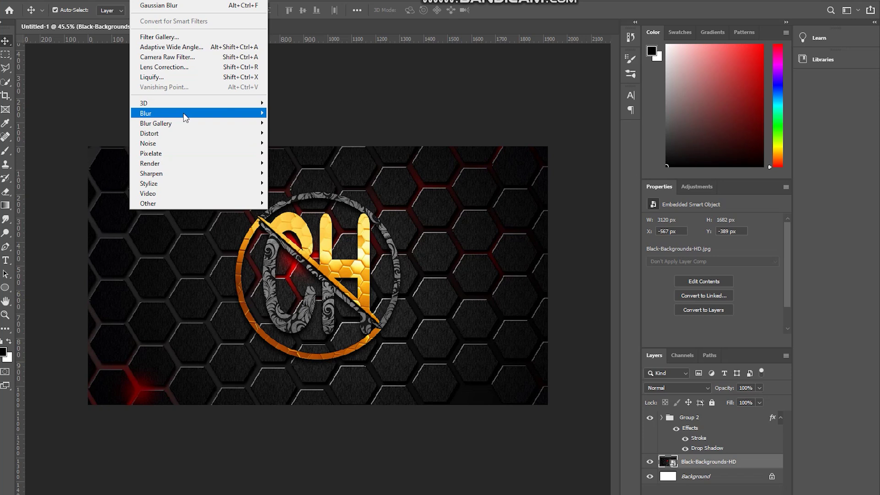
pyautogui.moveTo(186, 115)
pyautogui.click(311, 155)
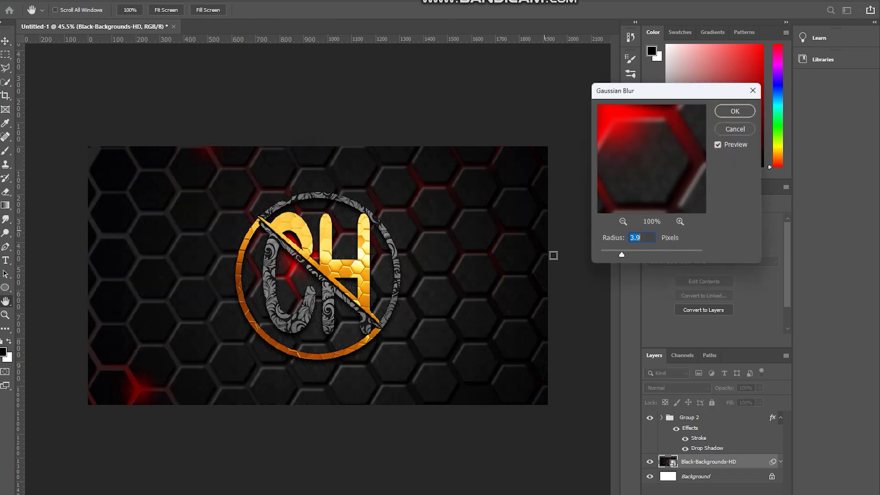
pyautogui.click(640, 253)
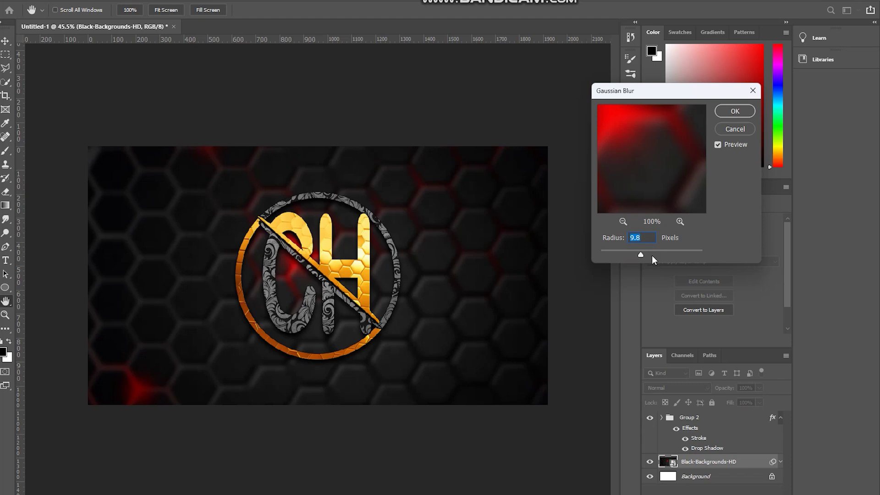
pyautogui.click(648, 255)
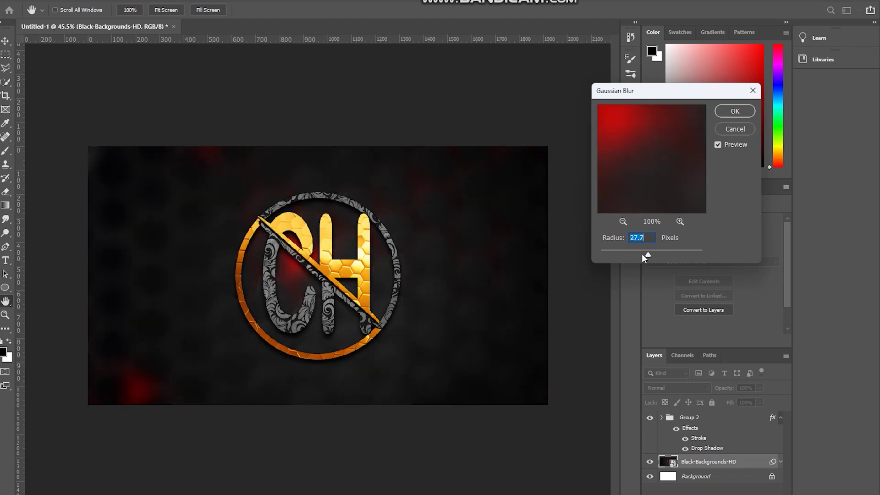
pyautogui.click(641, 254)
pyautogui.click(644, 254)
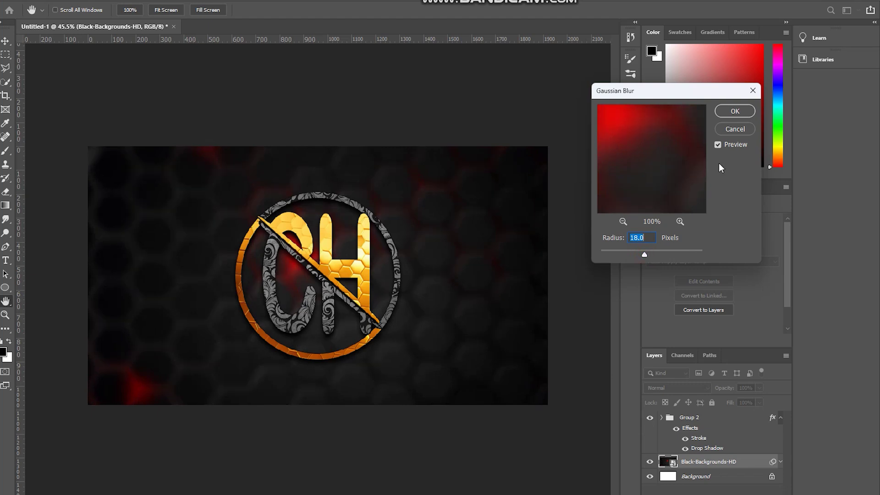
pyautogui.click(734, 112)
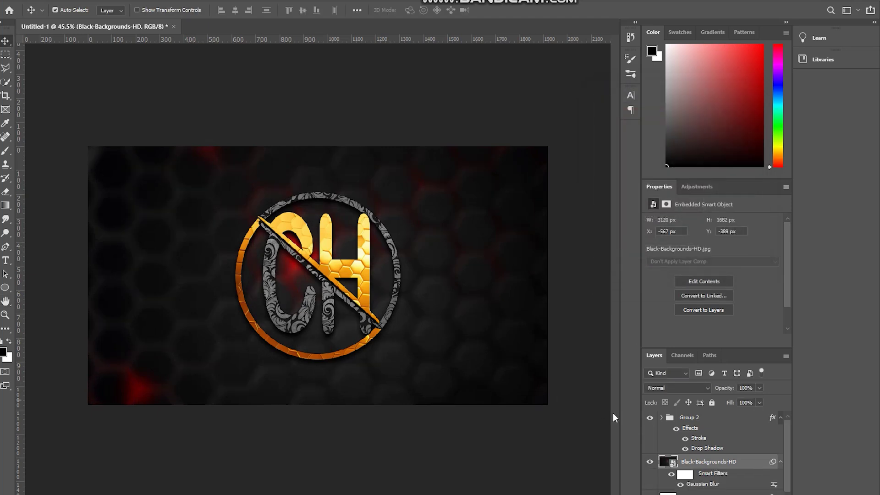
# - Add a reversed radial black-to-transparent gradient fill layer above the hexagon background, with its scale enlarged well beyond 100%
pyautogui.click(728, 494)
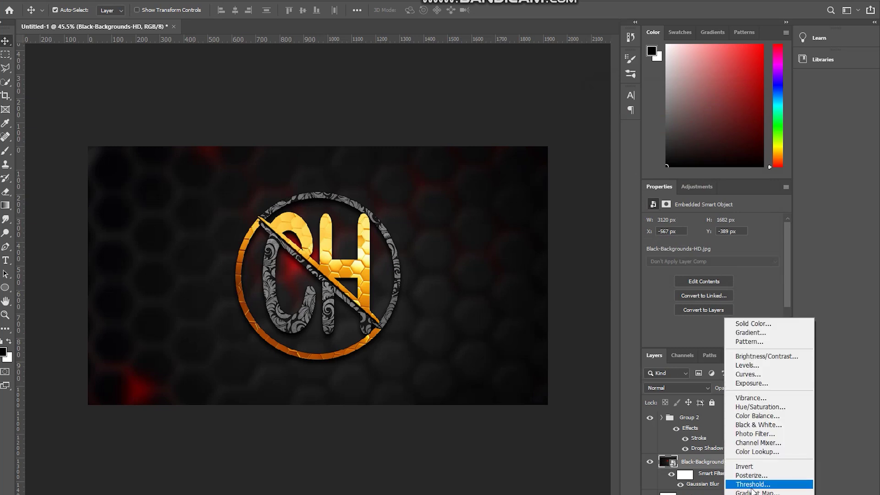
pyautogui.click(751, 333)
pyautogui.click(520, 152)
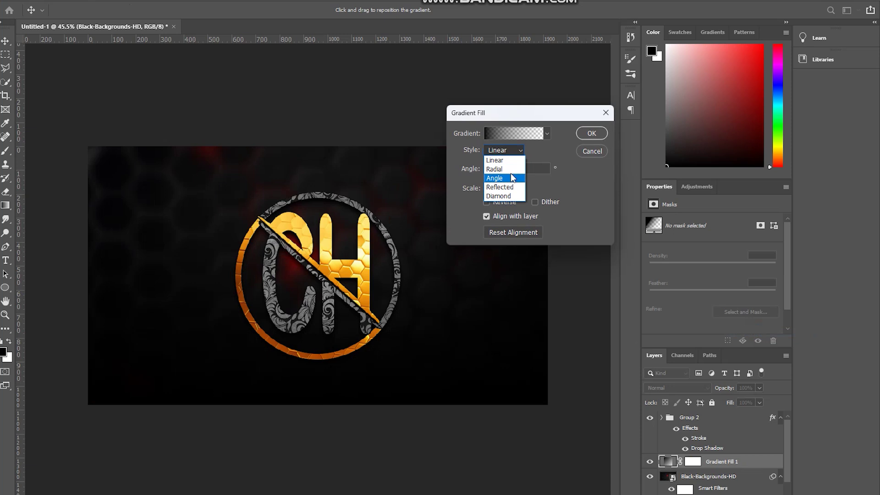
pyautogui.click(511, 171)
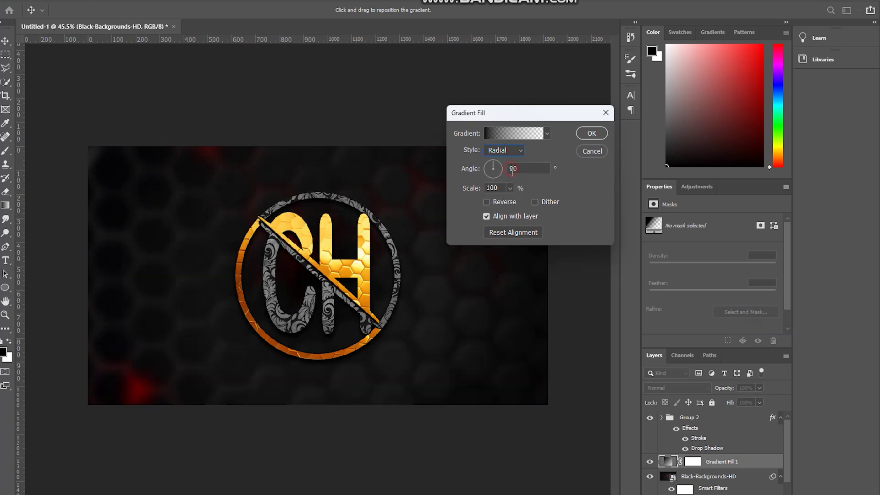
pyautogui.click(488, 202)
pyautogui.click(510, 188)
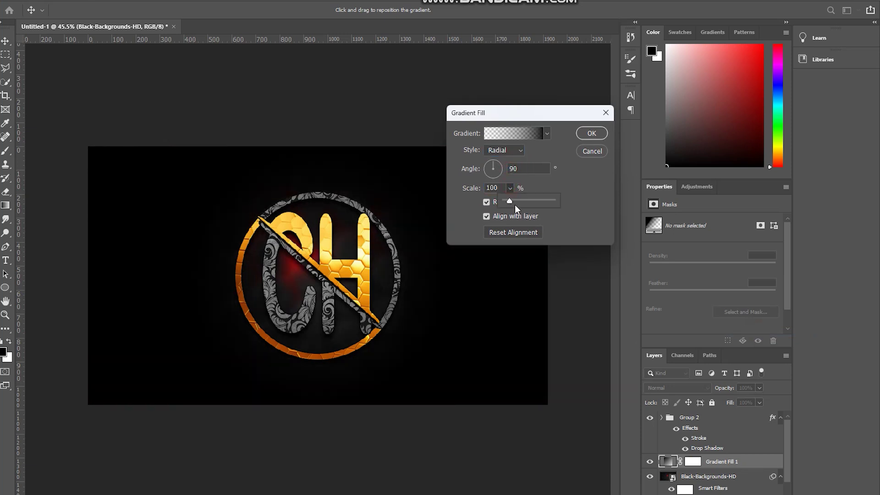
pyautogui.moveTo(513, 203); pyautogui.dragTo(549, 202)
pyautogui.click(591, 133)
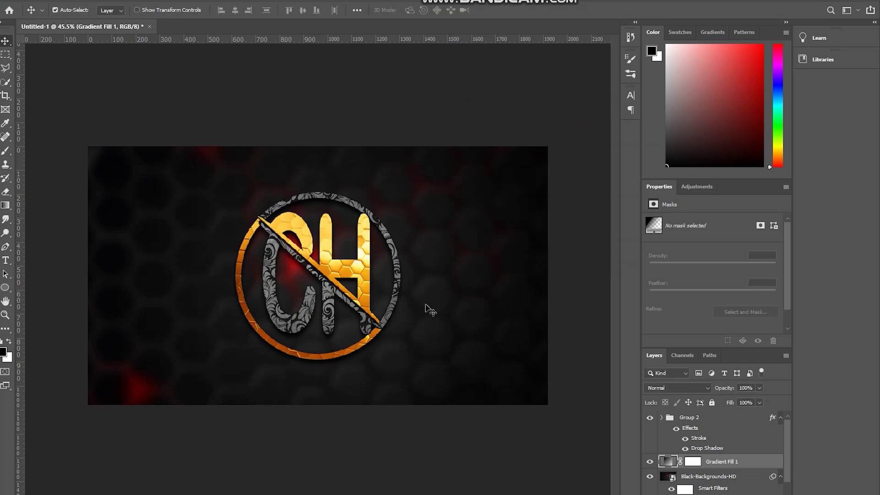
# - Stamp all visible layers into a new merged layer above Group 2
pyautogui.scroll(-1, 435, 365)
pyautogui.scroll(-3, 333, 398)
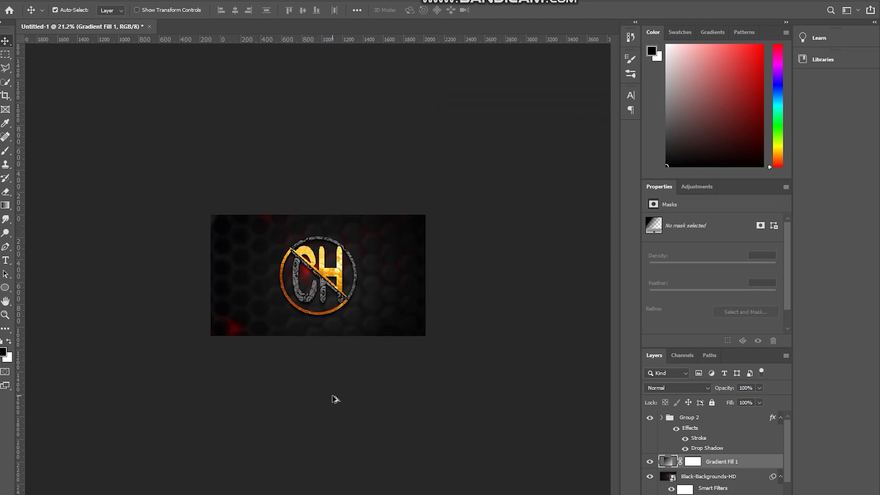
pyautogui.scroll(2, 335, 399)
pyautogui.scroll(4, 335, 399)
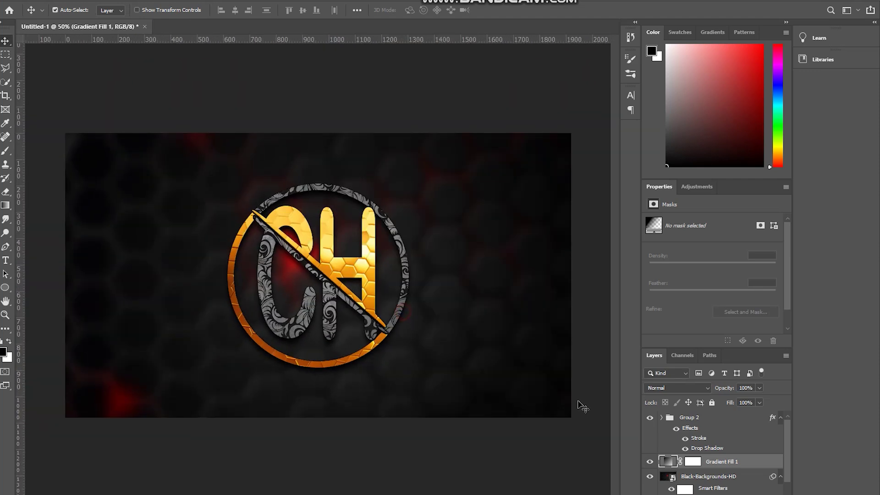
pyautogui.click(700, 418)
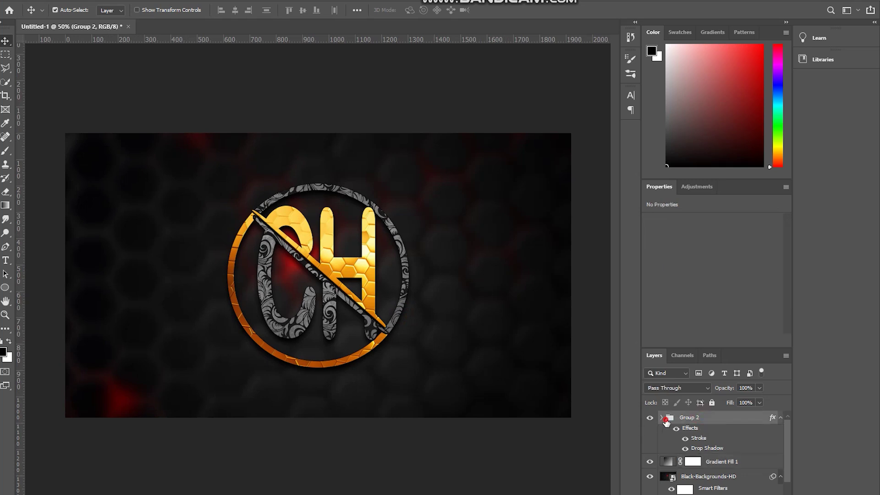
pyautogui.click(662, 418)
pyautogui.click(662, 418)
pyautogui.hotkey('ctrl', 'shift', 'alt', 'e')
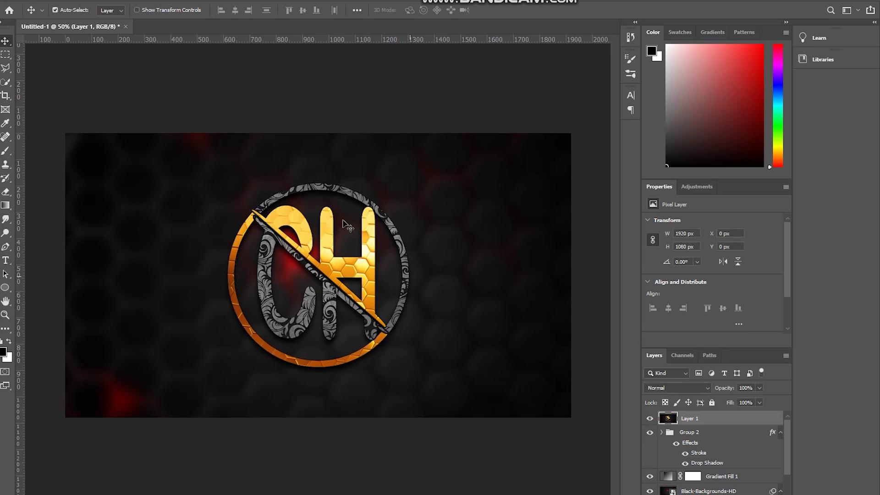
# - Start a Camera Raw Filter on the merged layer with Exposure +0.95, Contrast +19, Texture +30 and Clarity +19
pyautogui.click(144, 2)
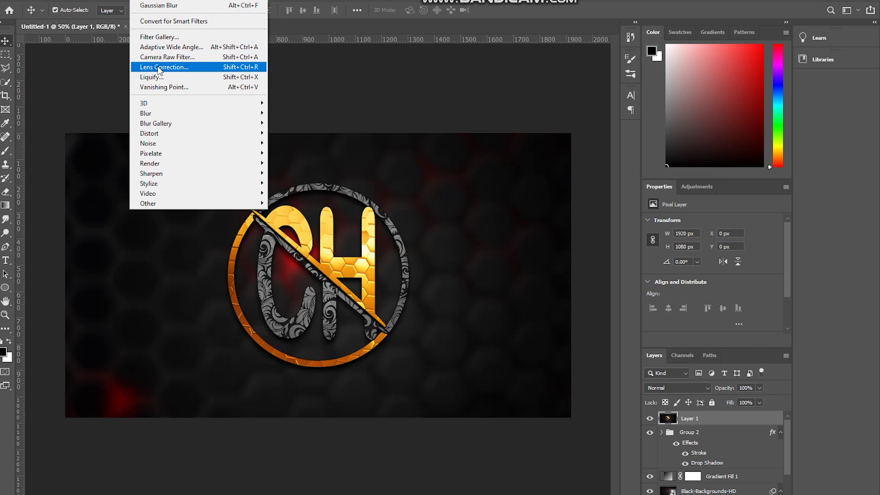
pyautogui.click(154, 57)
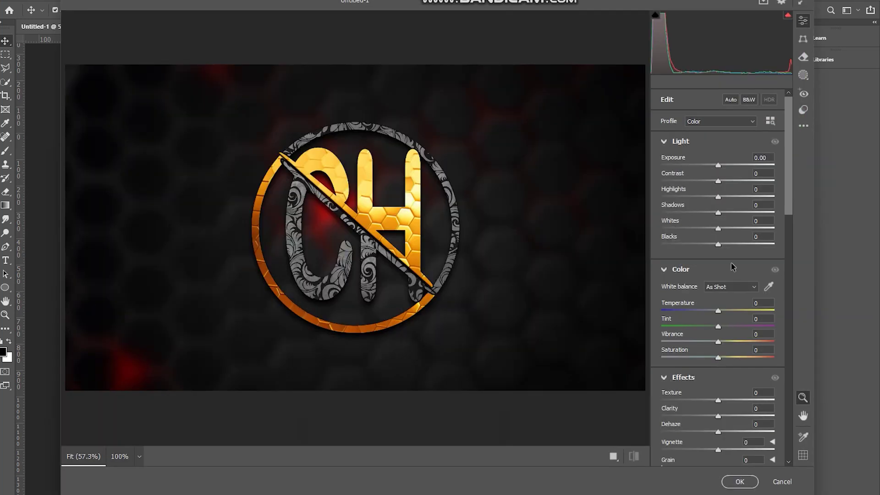
pyautogui.moveTo(718, 166)
pyautogui.mouseDown()
pyautogui.moveTo(732, 168)
pyautogui.moveTo(733, 182)
pyautogui.moveTo(728, 168)
pyautogui.mouseUp()
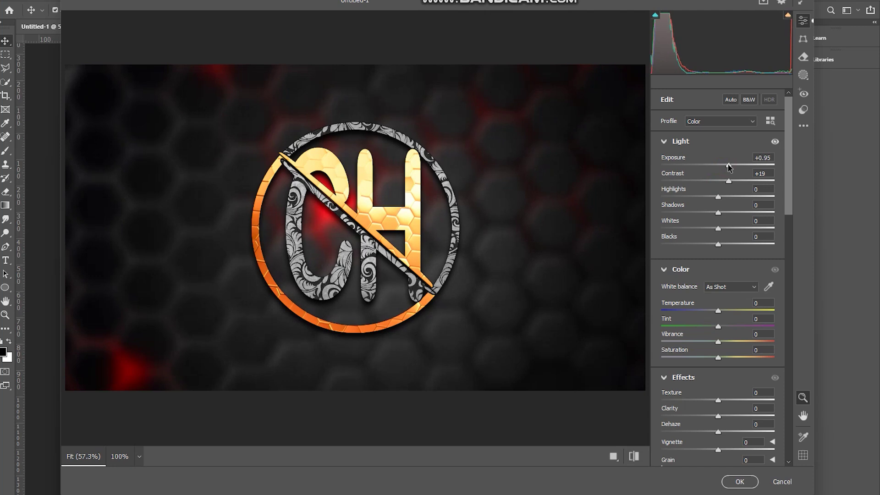
pyautogui.moveTo(718, 401); pyautogui.dragTo(730, 417)
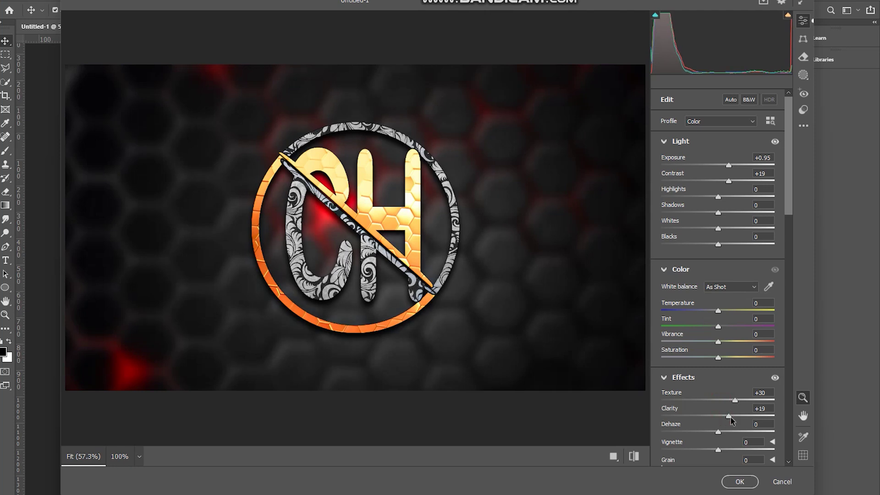
# - Set Sharpening to 37 and Noise Reduction to 16 in the Camera Raw Filter
pyautogui.scroll(-5, 705, 440)
pyautogui.scroll(-10, 704, 444)
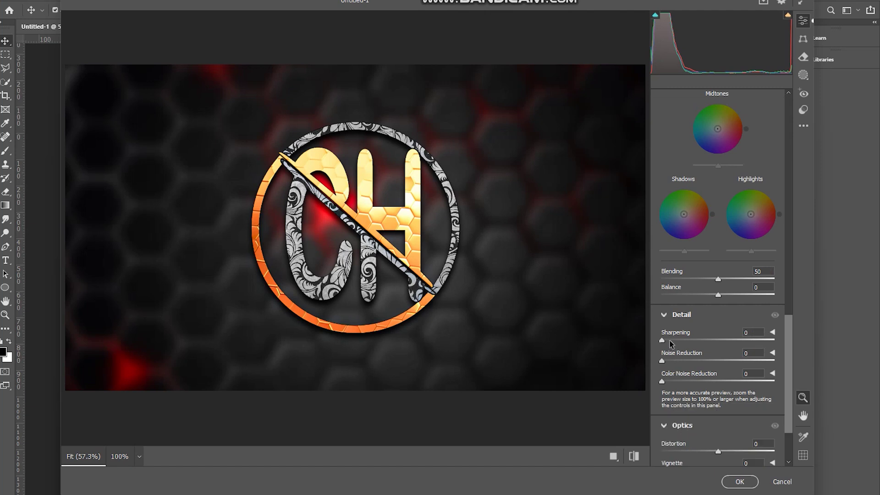
pyautogui.moveTo(662, 341); pyautogui.dragTo(689, 344)
pyautogui.moveTo(661, 361); pyautogui.dragTo(679, 361)
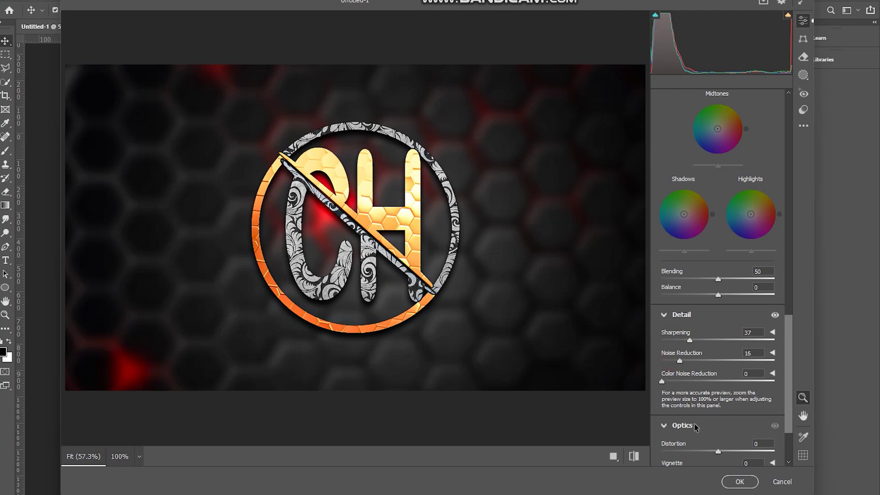
# - Raise Vibrance to +47 and apply the Camera Raw Filter to the merged layer
pyautogui.scroll(-3, 694, 426)
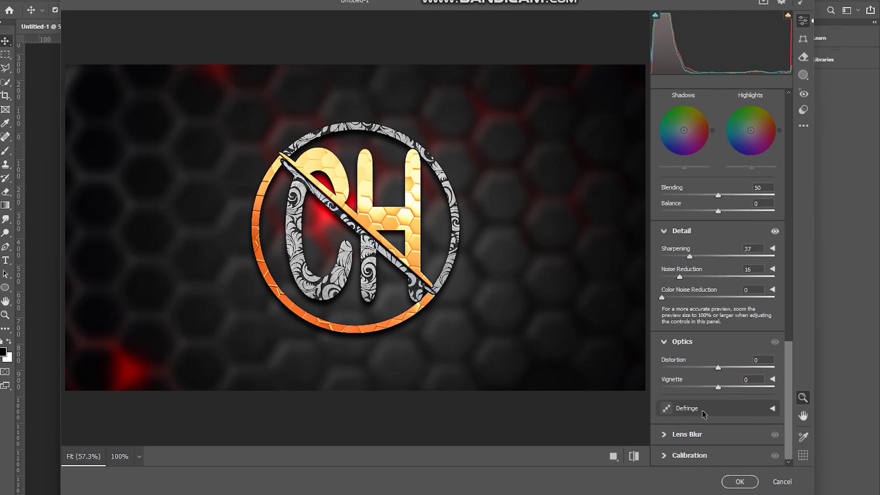
pyautogui.scroll(20, 701, 410)
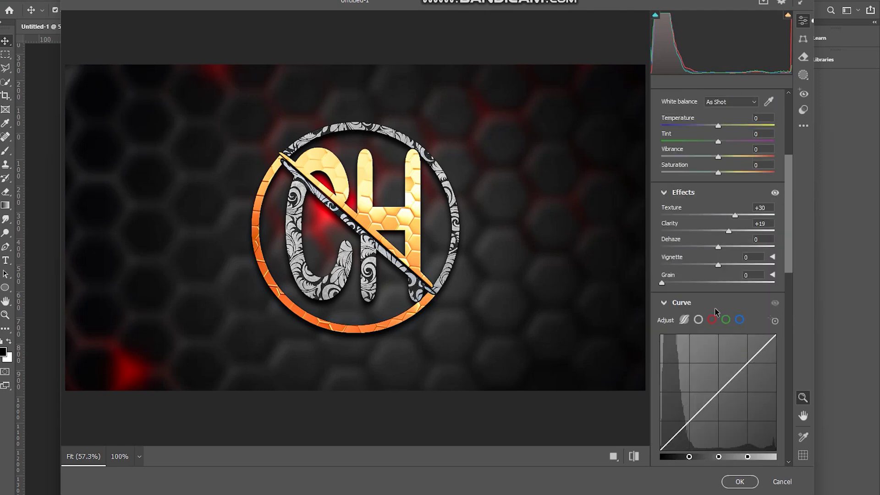
pyautogui.scroll(6, 715, 311)
pyautogui.moveTo(717, 344); pyautogui.dragTo(743, 349)
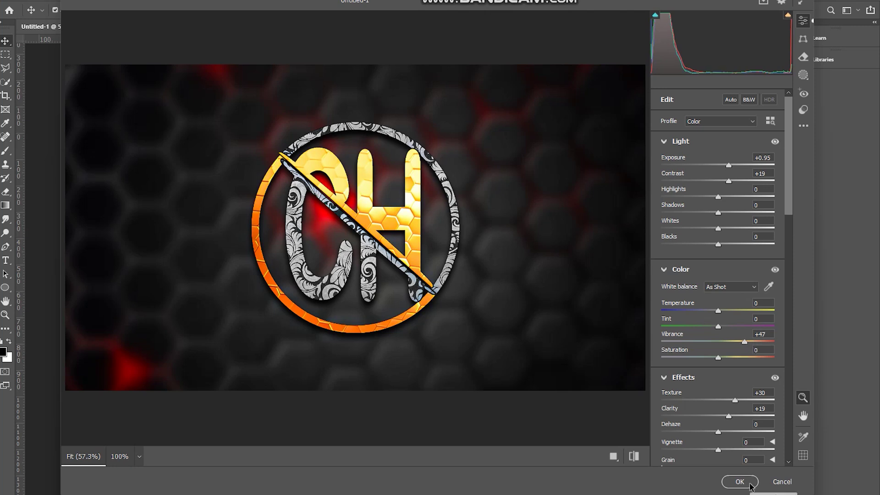
pyautogui.click(738, 481)
# - Examine the graded logo artwork at several zoom levels, both as a whole and close up
pyautogui.scroll(-5, 458, 365)
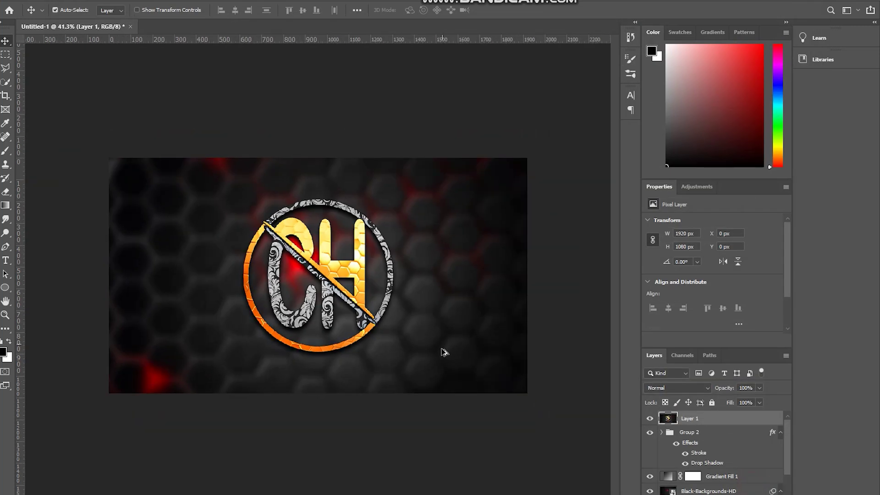
pyautogui.scroll(5, 435, 381)
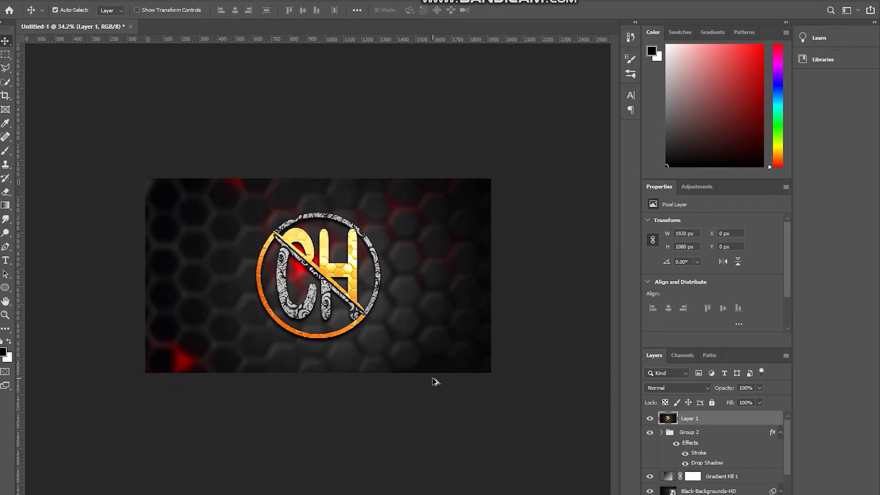
pyautogui.scroll(1, 435, 381)
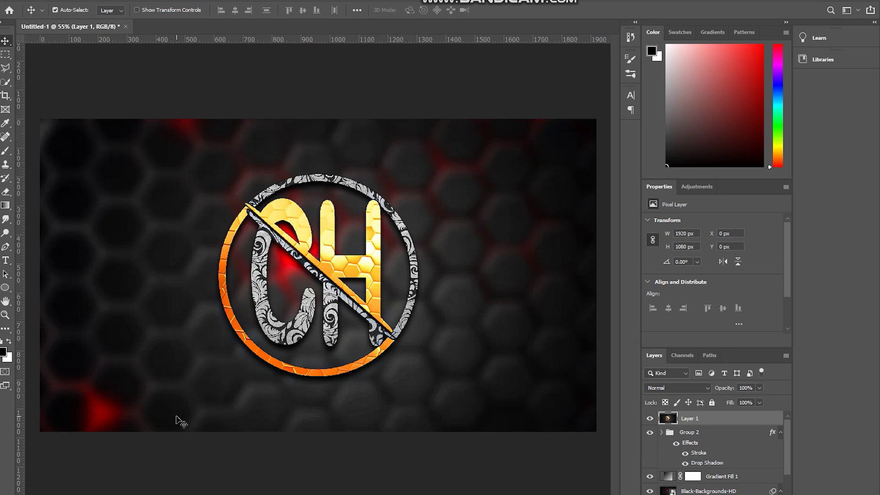
pyautogui.scroll(-2, 180, 421)
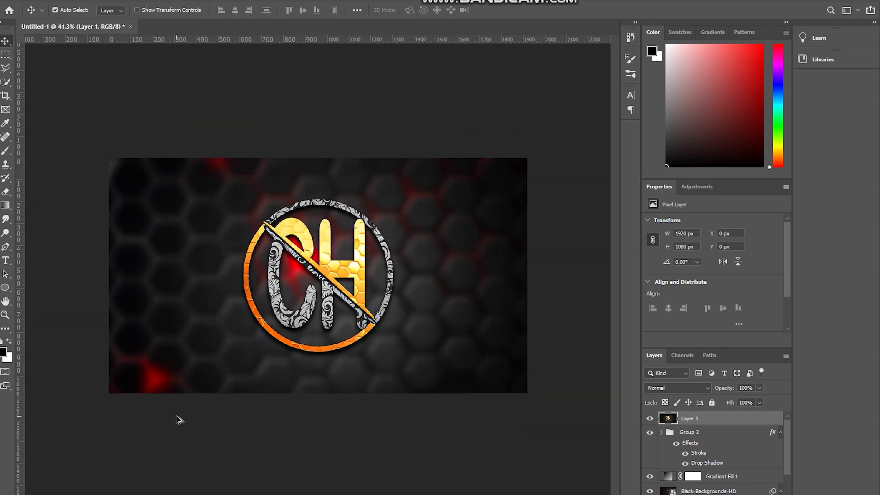
pyautogui.scroll(-2, 178, 418)
pyautogui.scroll(4, 303, 364)
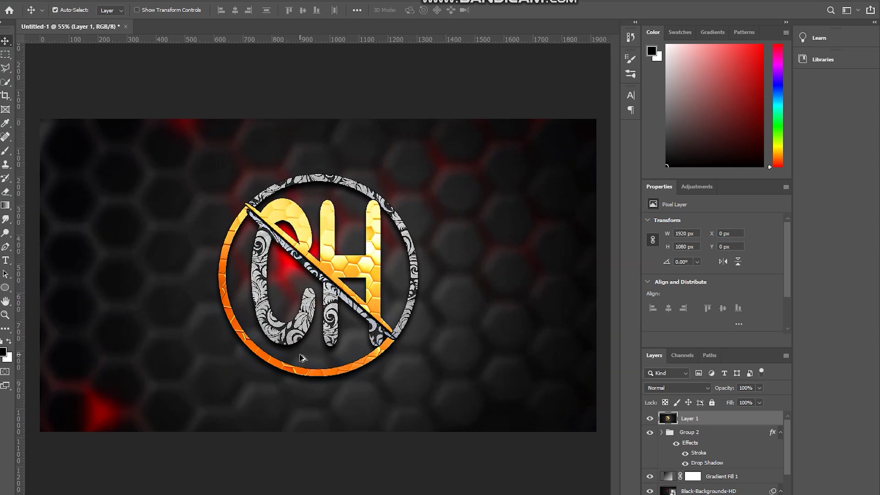
pyautogui.scroll(1, 300, 358)
pyautogui.scroll(-2, 300, 357)
pyautogui.scroll(1, 300, 357)
pyautogui.scroll(-1, 301, 357)
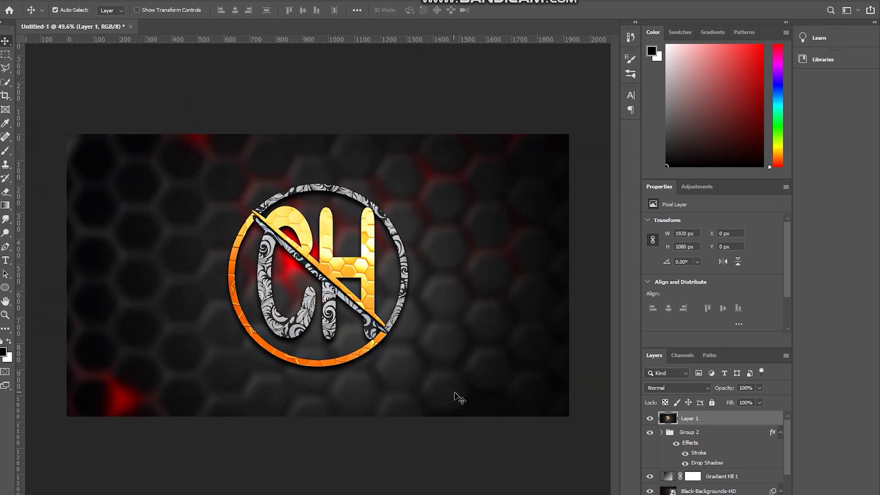